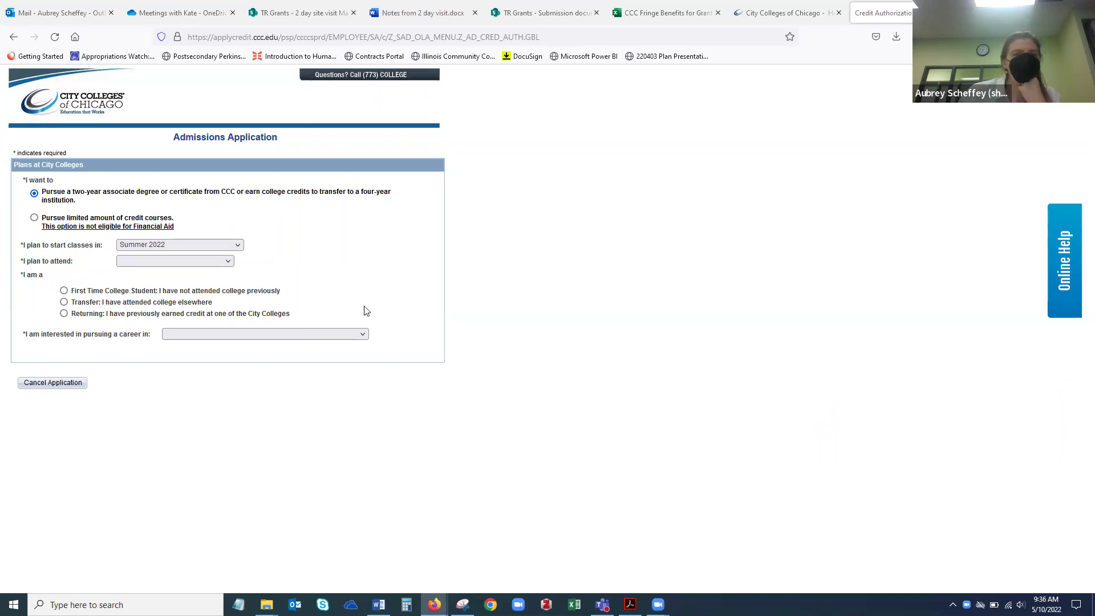
Keep the Summer 2022 term, choose Harry S Truman College, and set career interest to Help me Choose.
{"action": "left_click", "coordinate": [236, 248]}
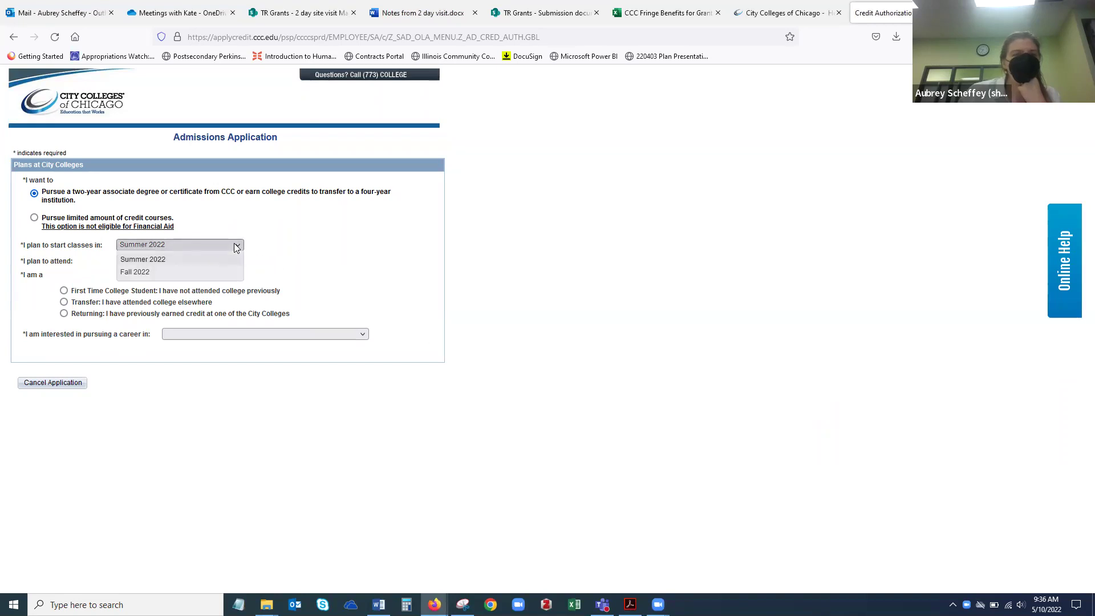
{"action": "left_click", "coordinate": [235, 247]}
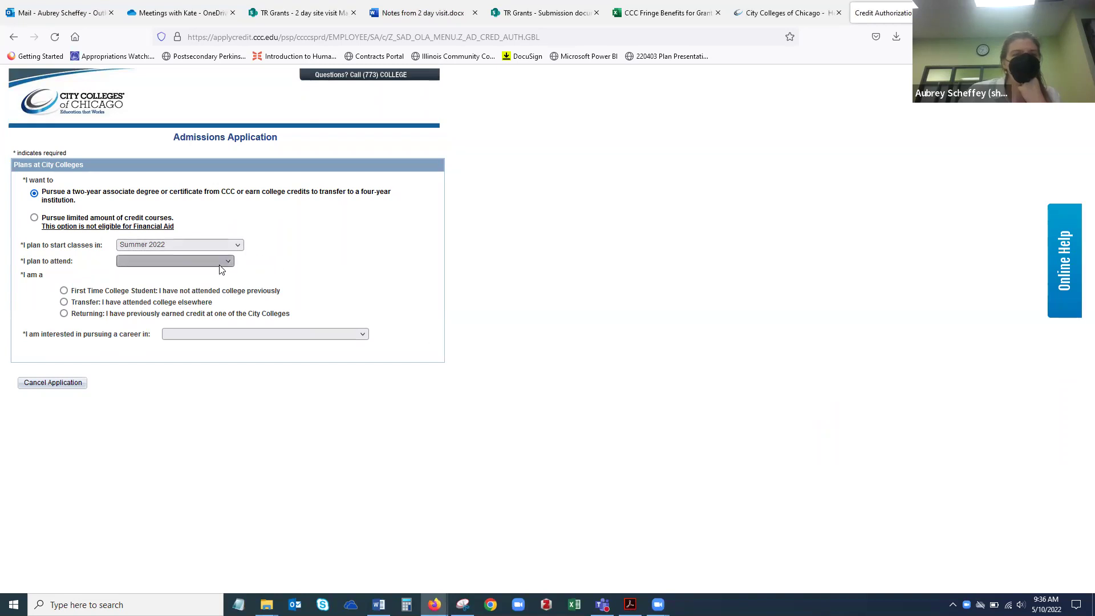
{"action": "left_click", "coordinate": [220, 264]}
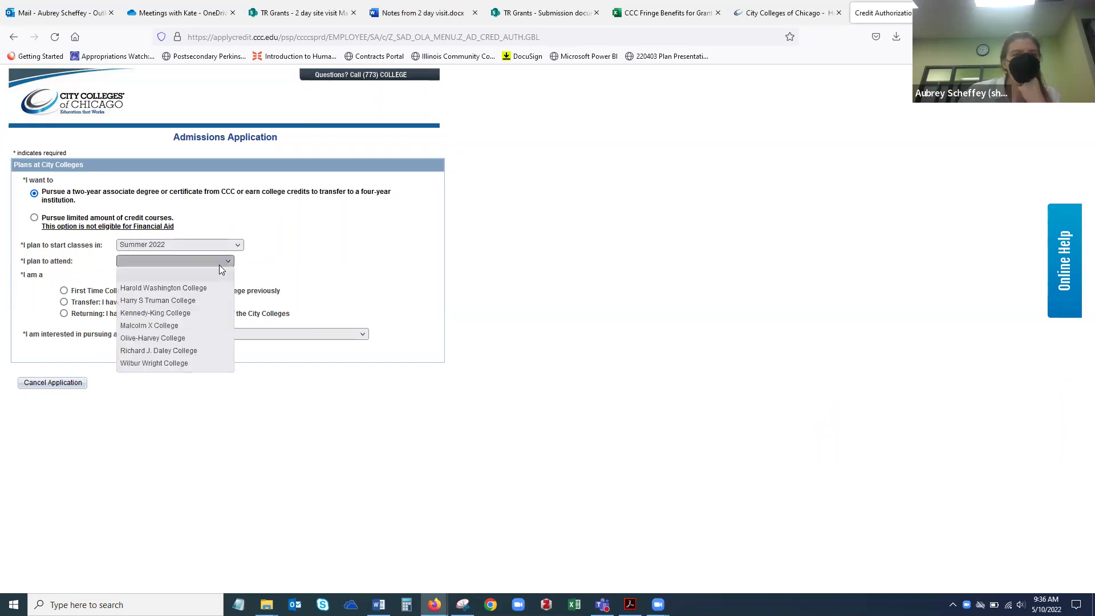
{"action": "left_click", "coordinate": [202, 301]}
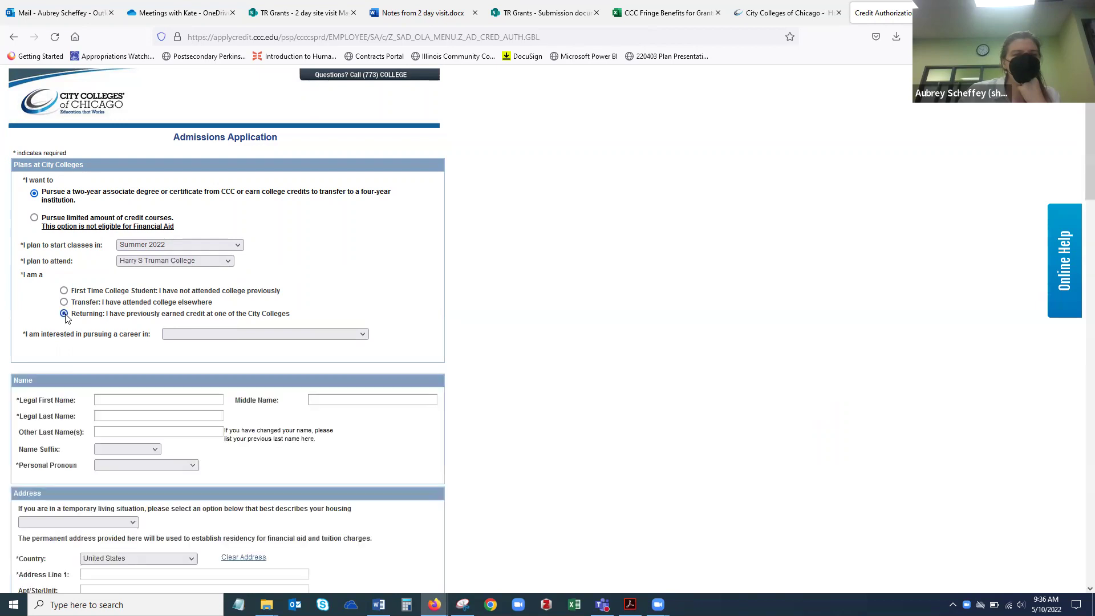
{"action": "left_click", "coordinate": [223, 334]}
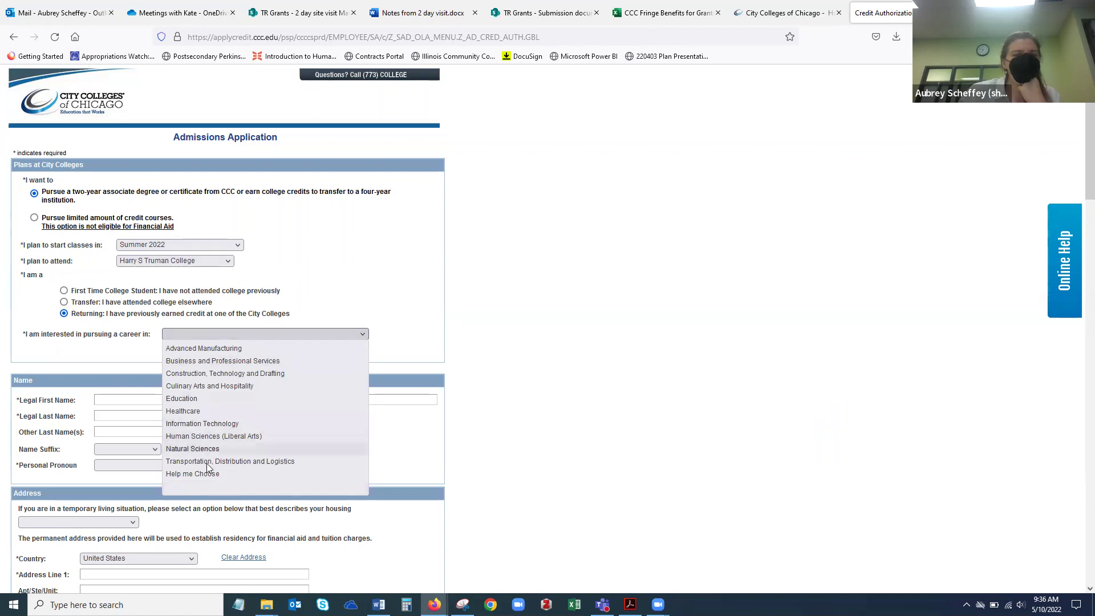
{"action": "left_click", "coordinate": [206, 477]}
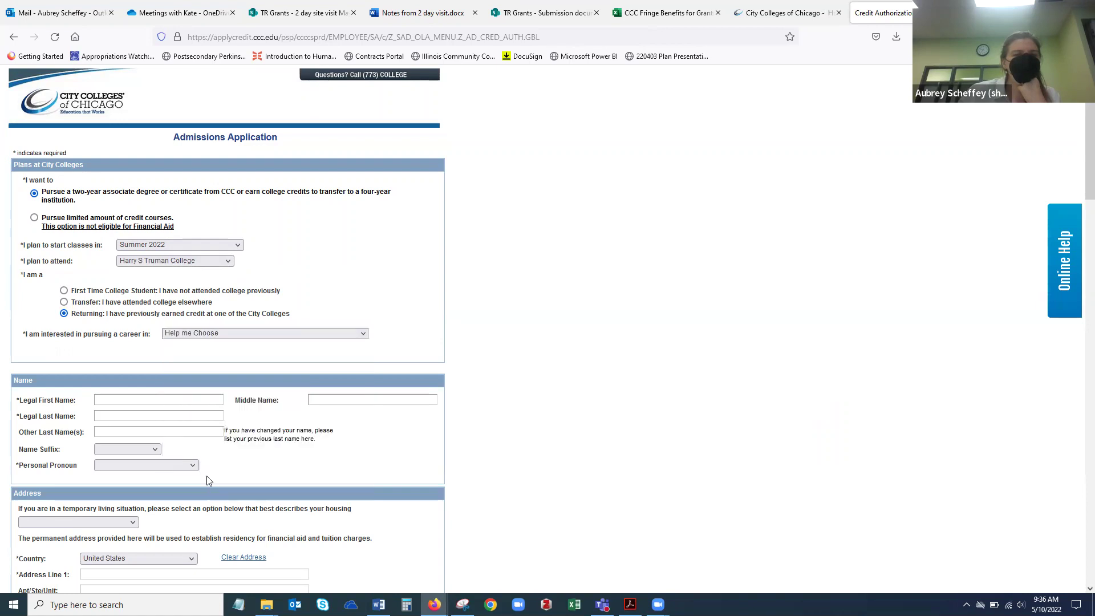
{"action": "scroll", "coordinate": [285, 464], "scroll_direction": "down", "scroll_amount": 1}
{"action": "scroll", "coordinate": [285, 464], "scroll_direction": "down", "scroll_amount": 1}
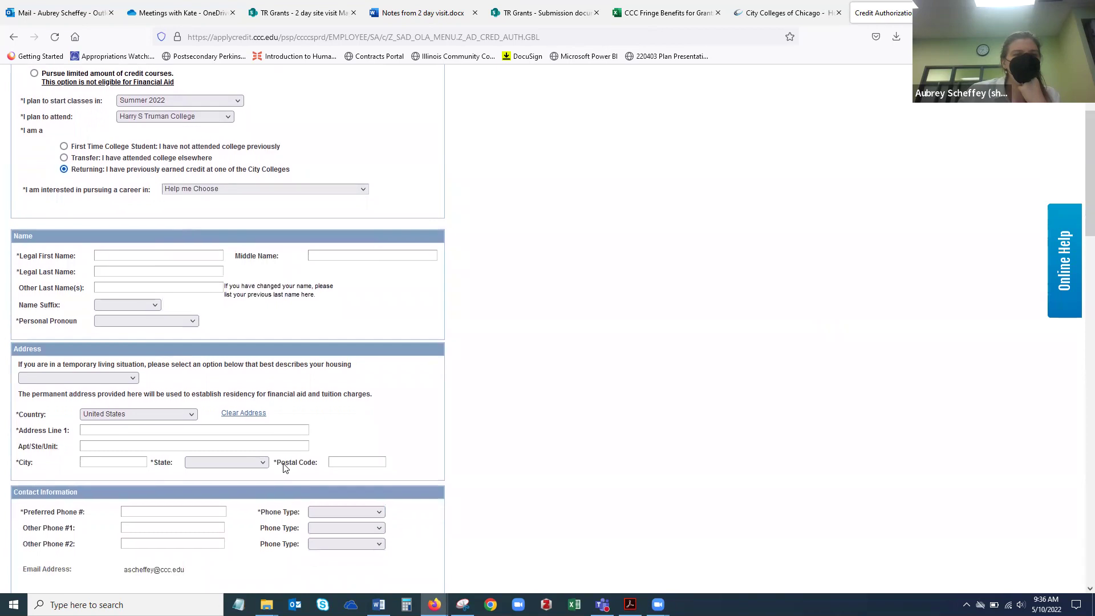
{"action": "scroll", "coordinate": [283, 462], "scroll_direction": "down", "scroll_amount": 1}
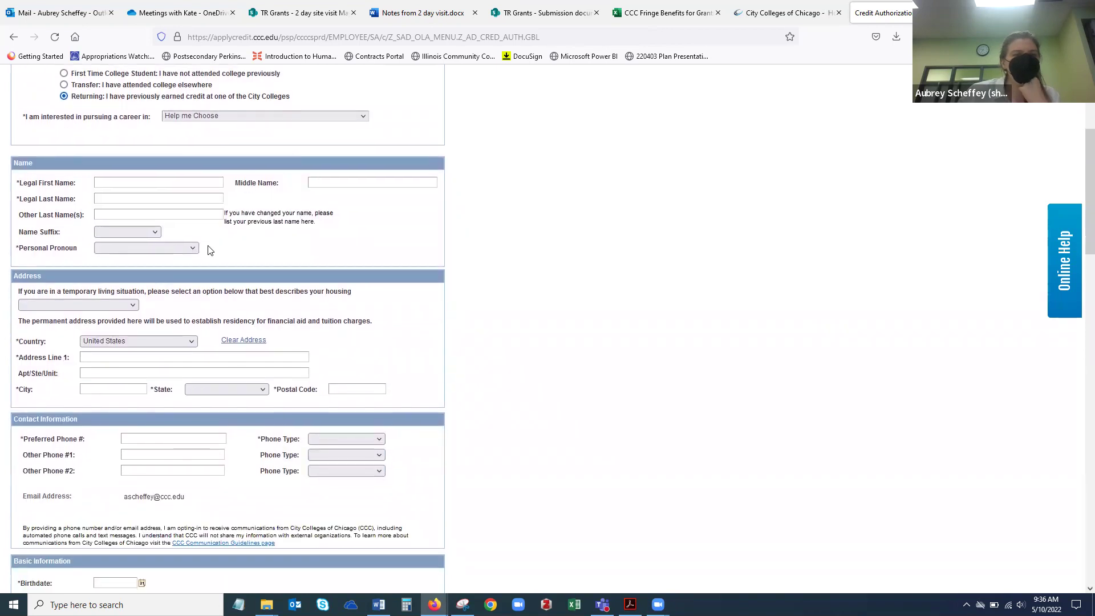
{"action": "left_click", "coordinate": [151, 233]}
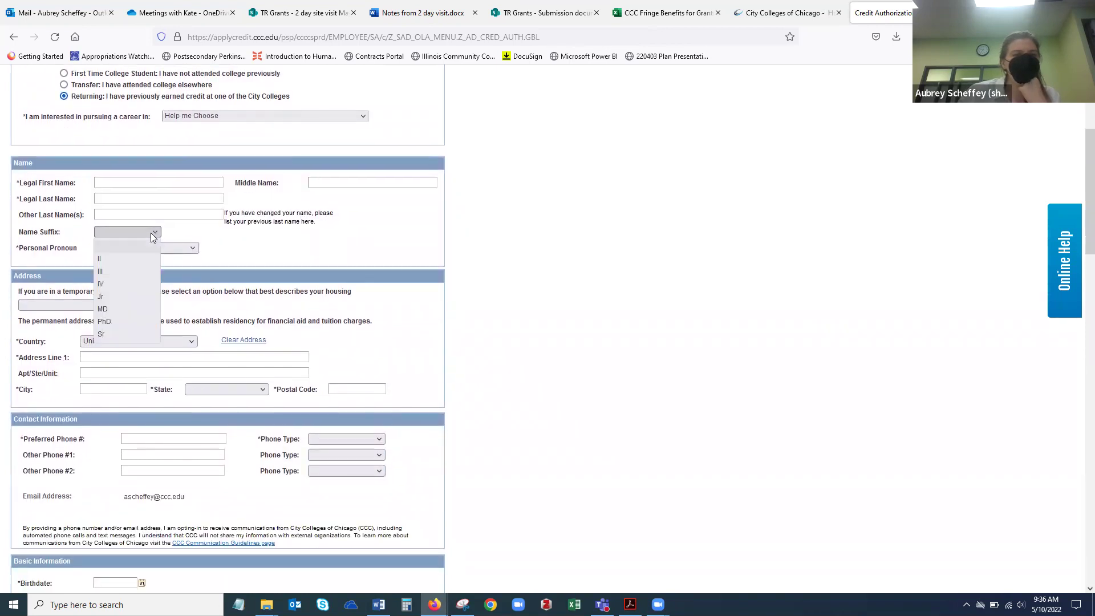
{"action": "left_click", "coordinate": [152, 237]}
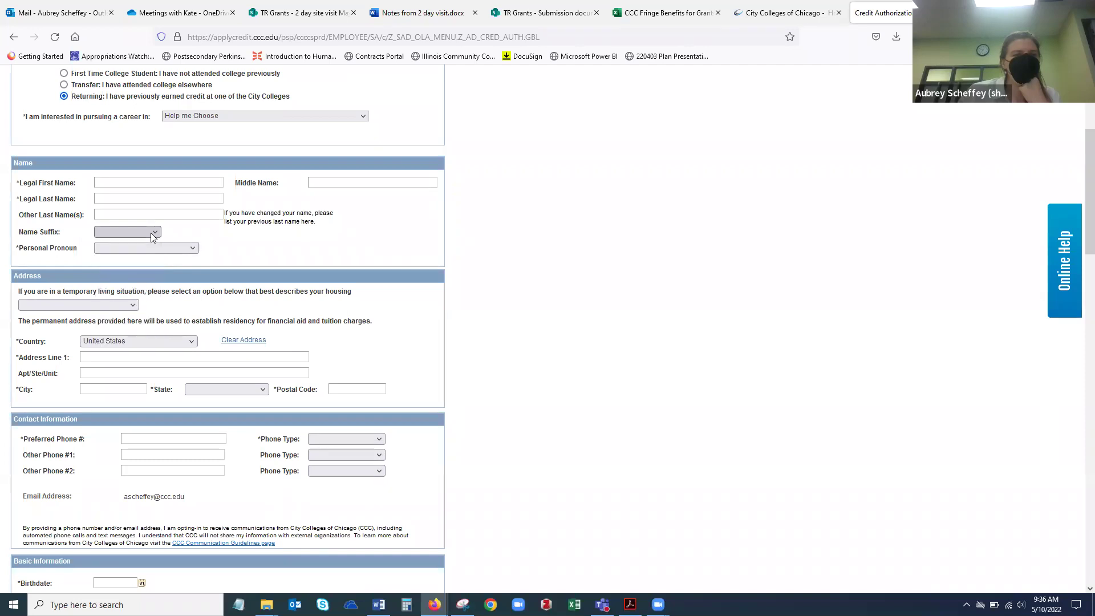
{"action": "left_click", "coordinate": [184, 249]}
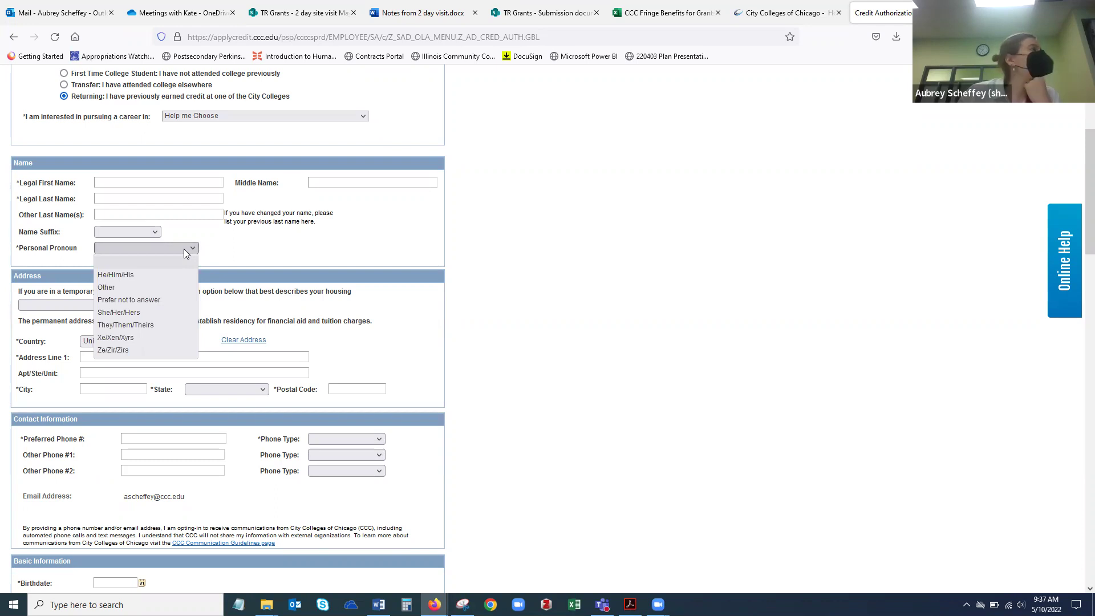
{"action": "left_click", "coordinate": [184, 249]}
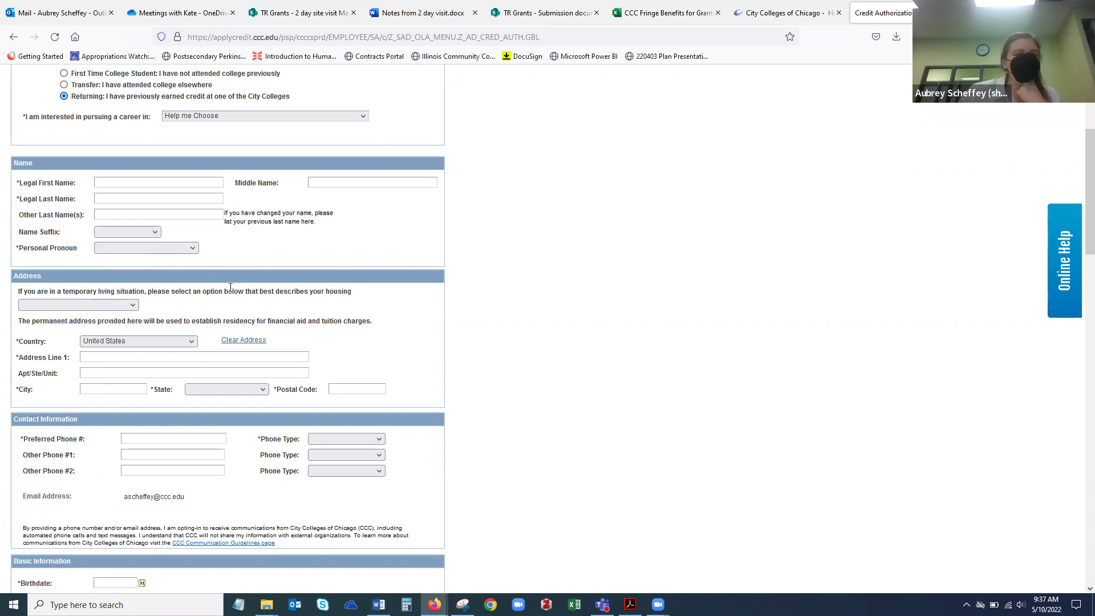
{"action": "scroll", "coordinate": [229, 292], "scroll_direction": "down", "scroll_amount": 2}
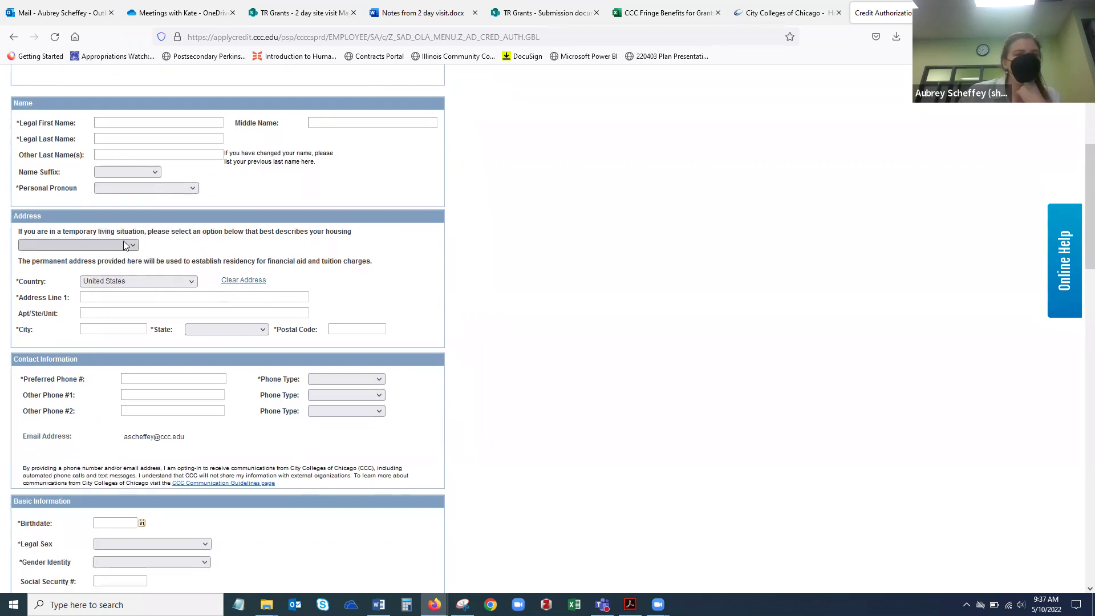
{"action": "left_click", "coordinate": [123, 243]}
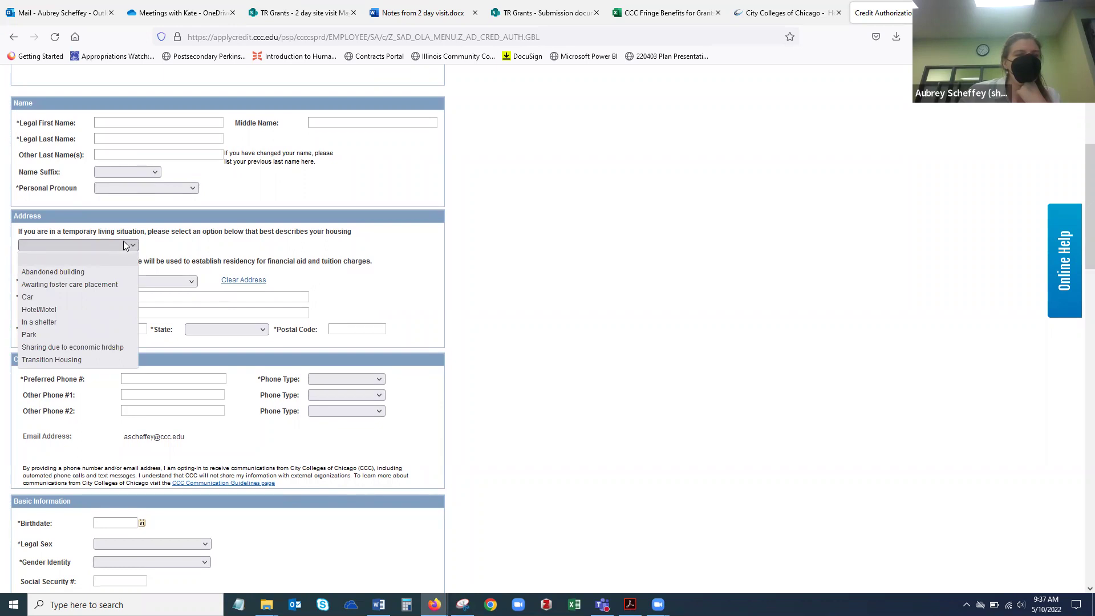
{"action": "left_click", "coordinate": [126, 245]}
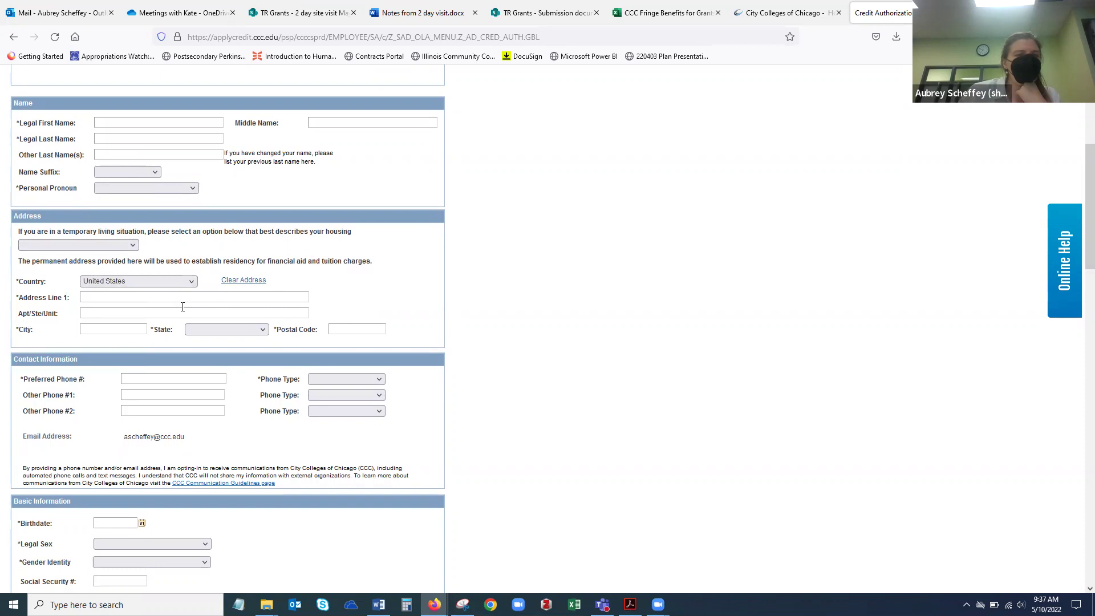
{"action": "scroll", "coordinate": [182, 307], "scroll_direction": "down", "scroll_amount": 1}
Browse the state, phone type, legal sex, gender identity and marital status options without choosing any.
{"action": "left_click", "coordinate": [232, 285]}
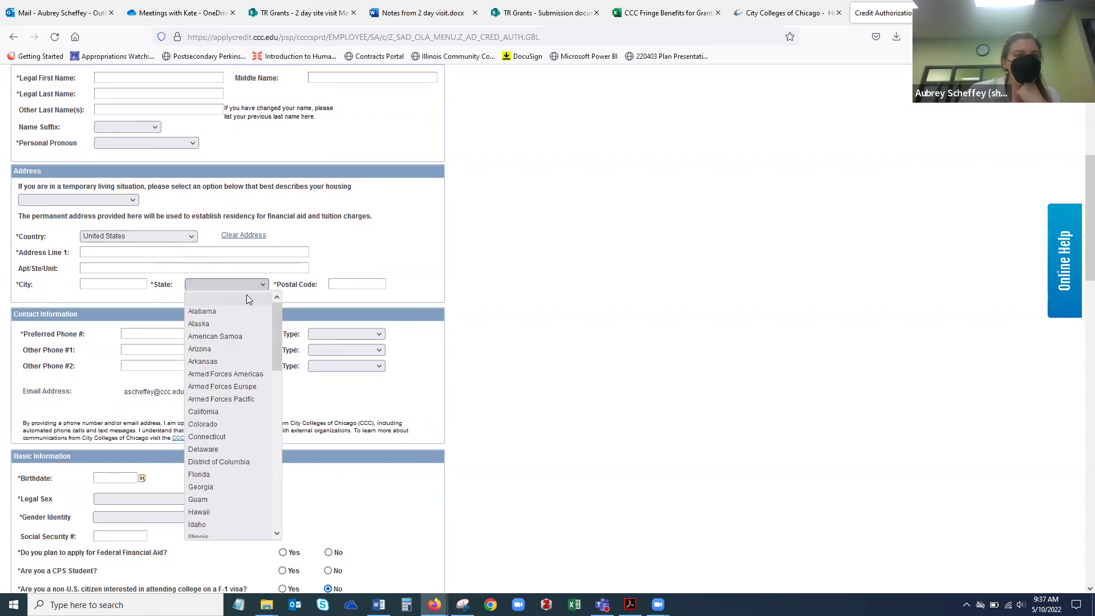
{"action": "left_click", "coordinate": [243, 283]}
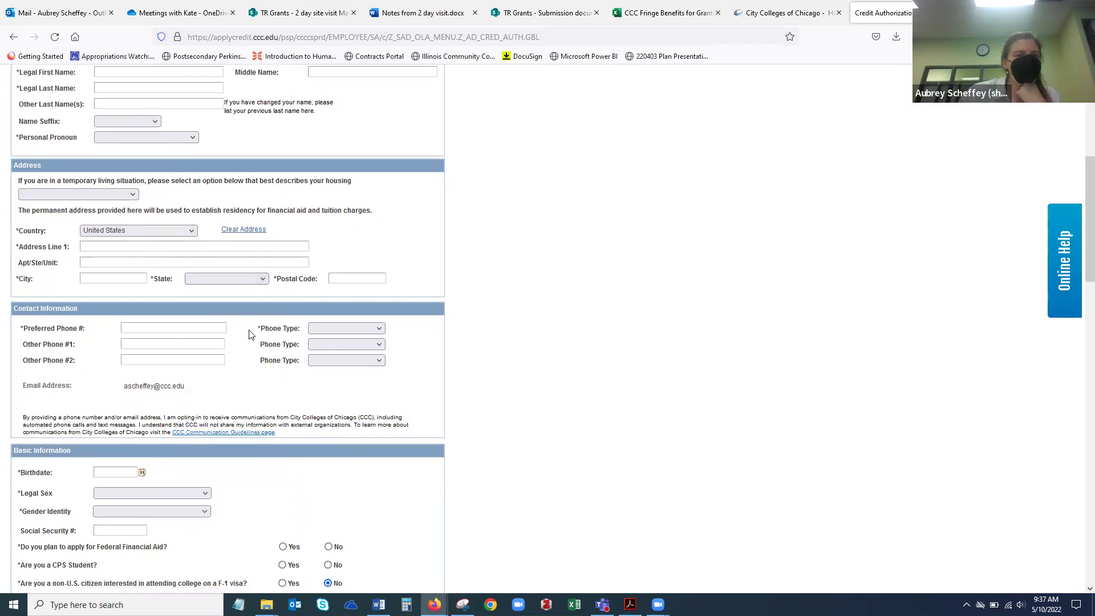
{"action": "scroll", "coordinate": [249, 333], "scroll_direction": "down", "scroll_amount": 2}
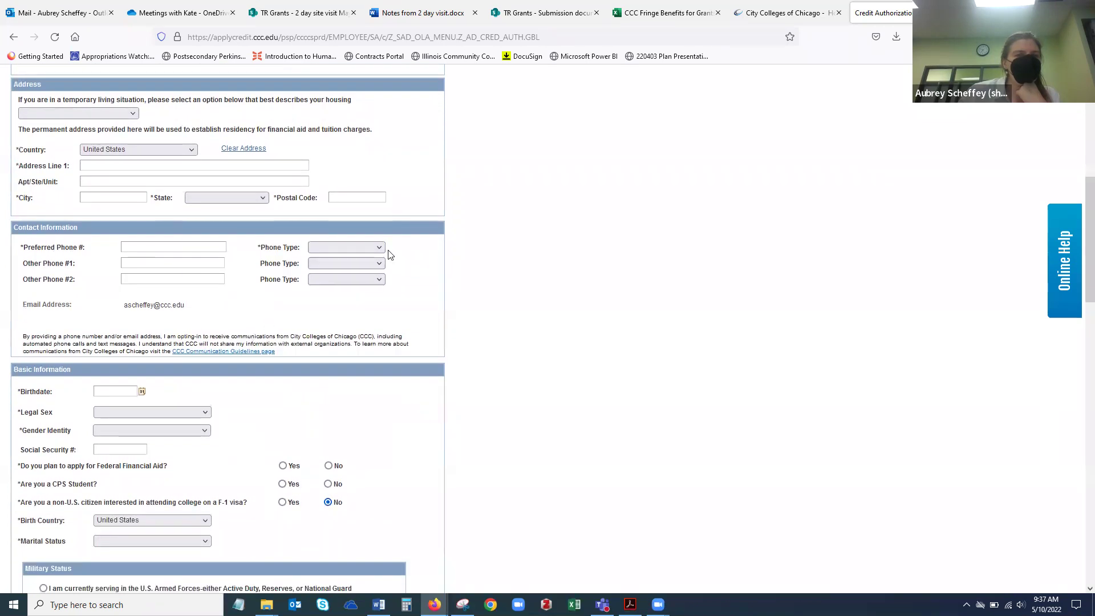
{"action": "left_click", "coordinate": [379, 248]}
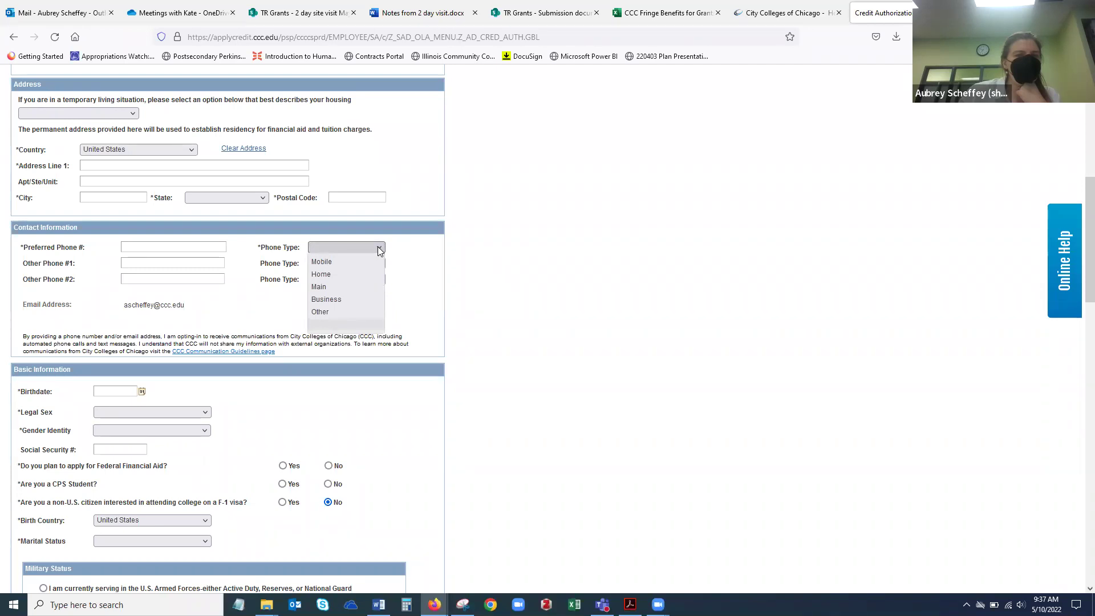
{"action": "left_click", "coordinate": [379, 250]}
{"action": "scroll", "coordinate": [397, 342], "scroll_direction": "down", "scroll_amount": 4}
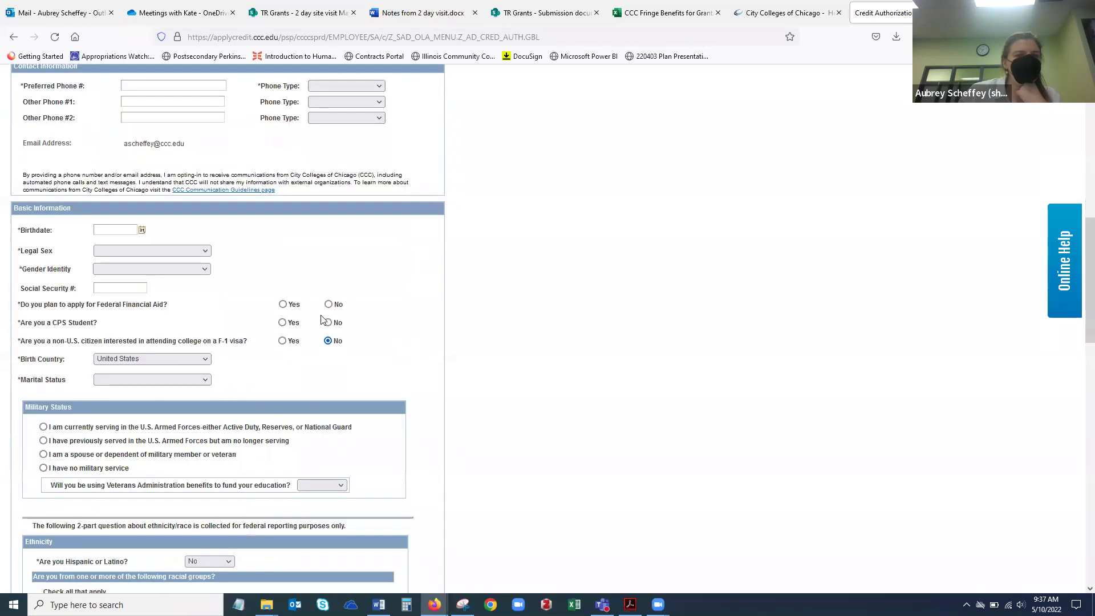
{"action": "left_click", "coordinate": [171, 252]}
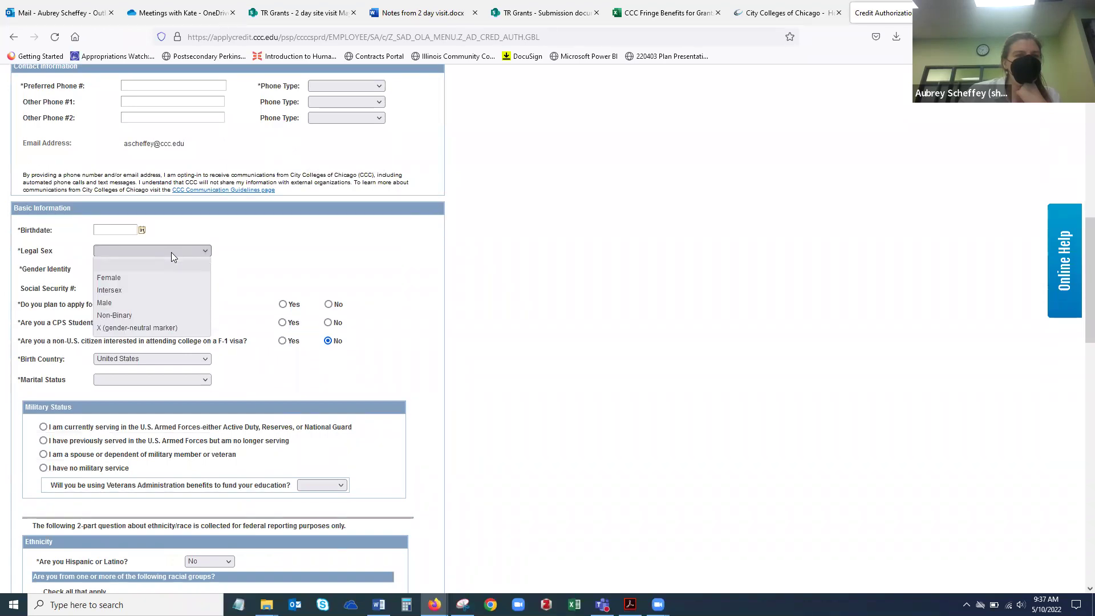
{"action": "left_click", "coordinate": [171, 252]}
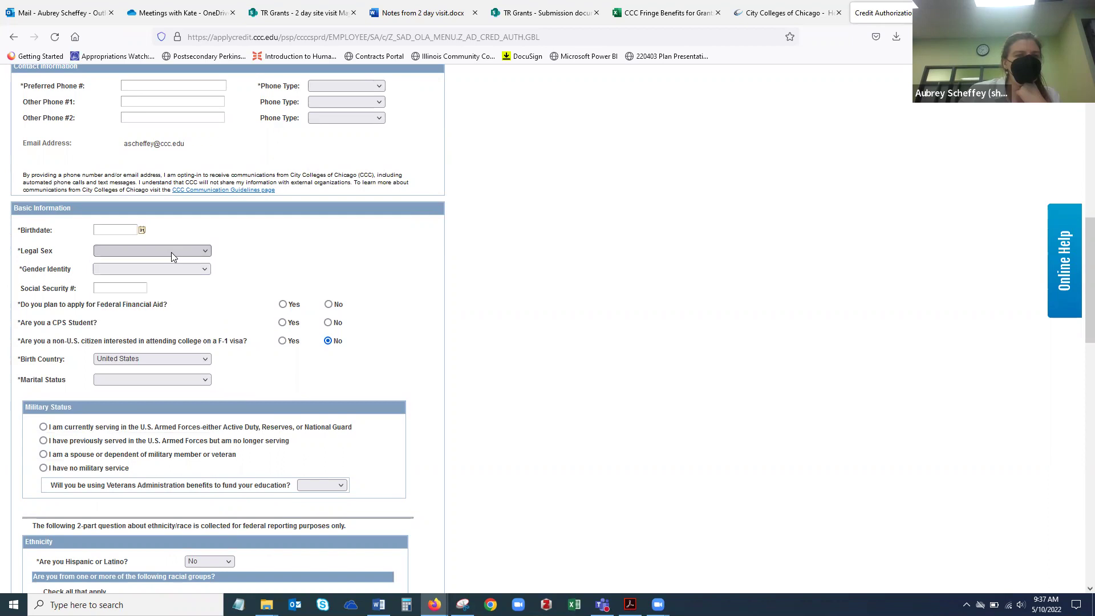
{"action": "left_click", "coordinate": [175, 272]}
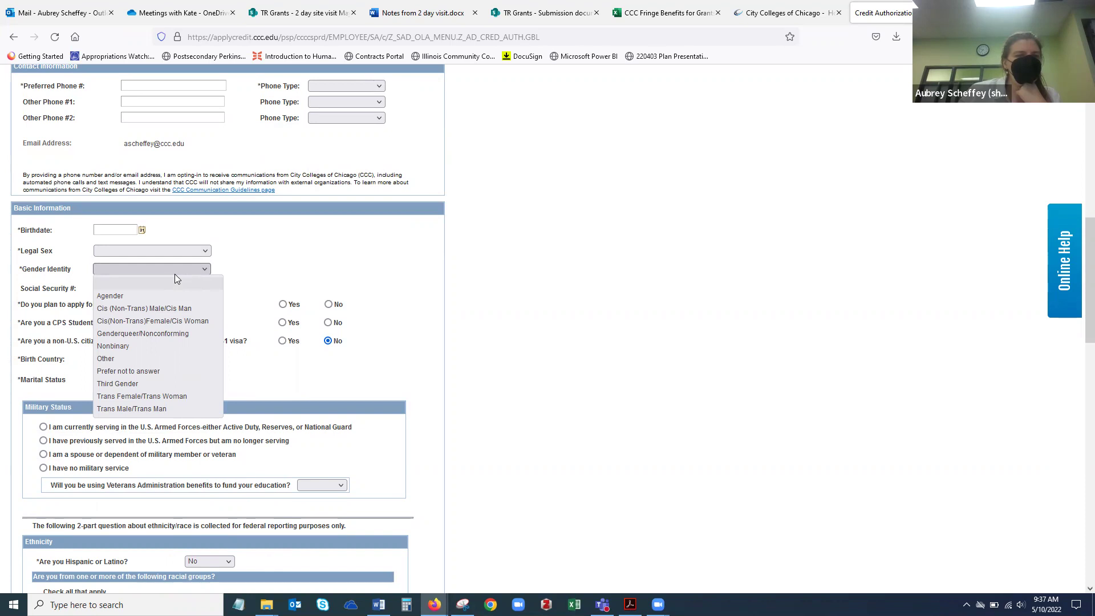
{"action": "left_click", "coordinate": [220, 272]}
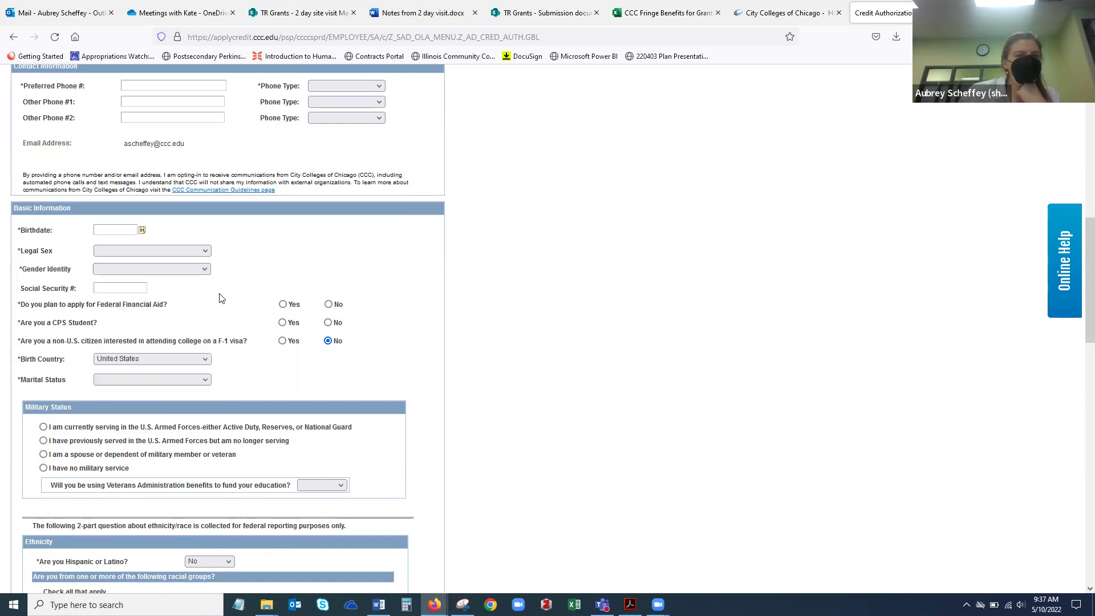
{"action": "scroll", "coordinate": [222, 293], "scroll_direction": "down", "scroll_amount": 2}
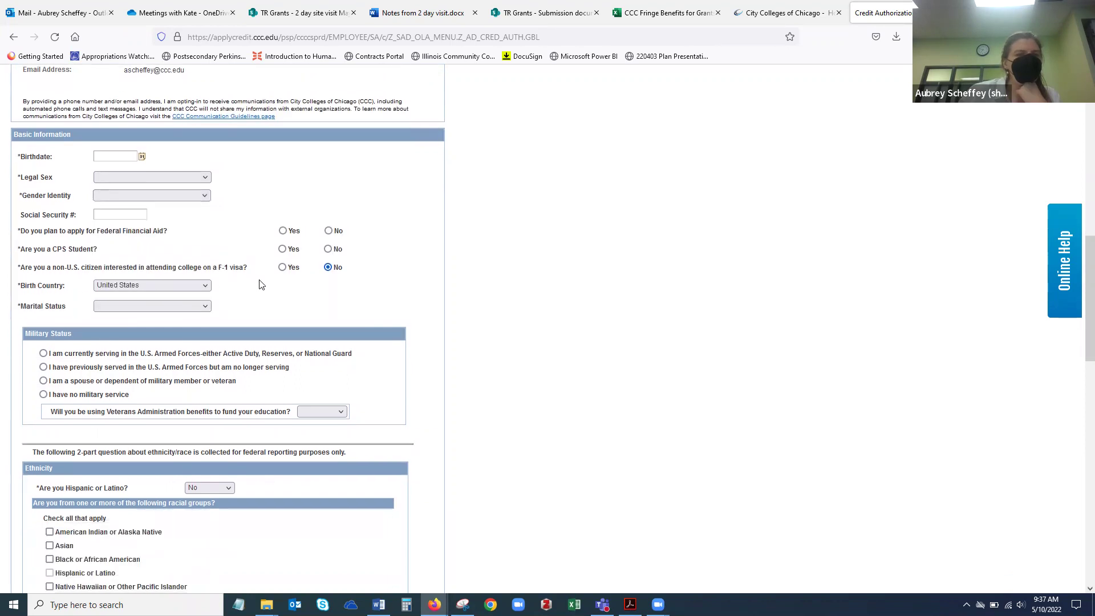
{"action": "scroll", "coordinate": [256, 285], "scroll_direction": "down", "scroll_amount": 1}
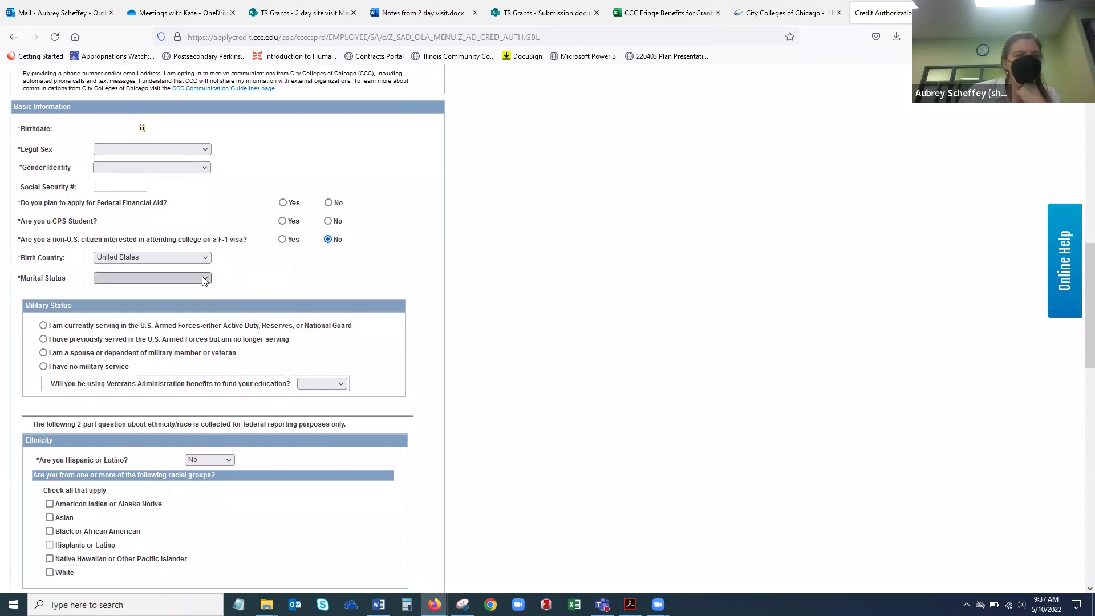
{"action": "left_click", "coordinate": [203, 277]}
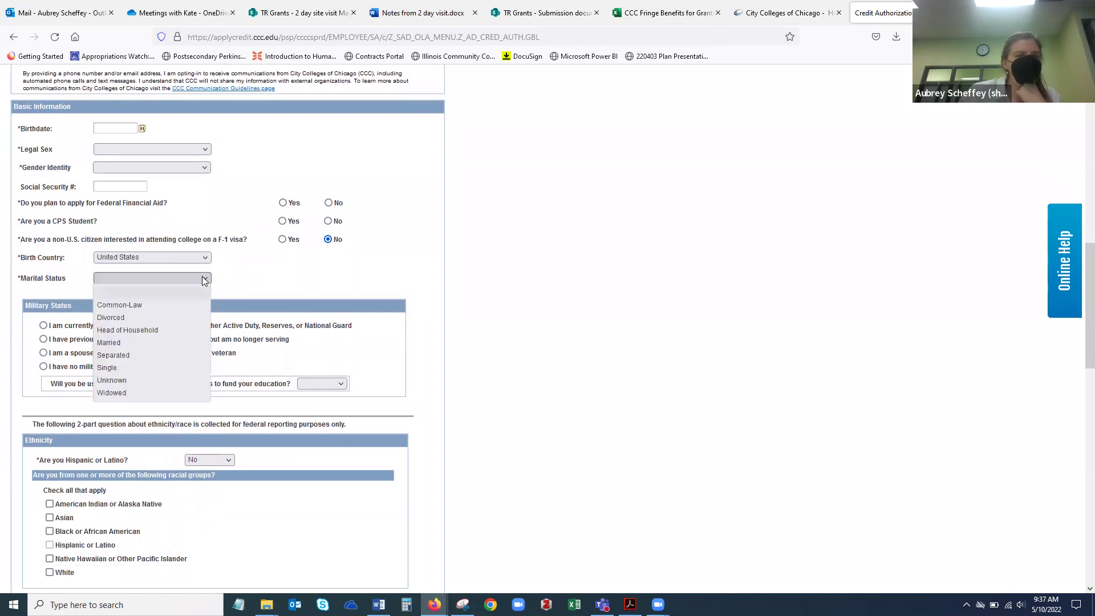
{"action": "left_click", "coordinate": [203, 280]}
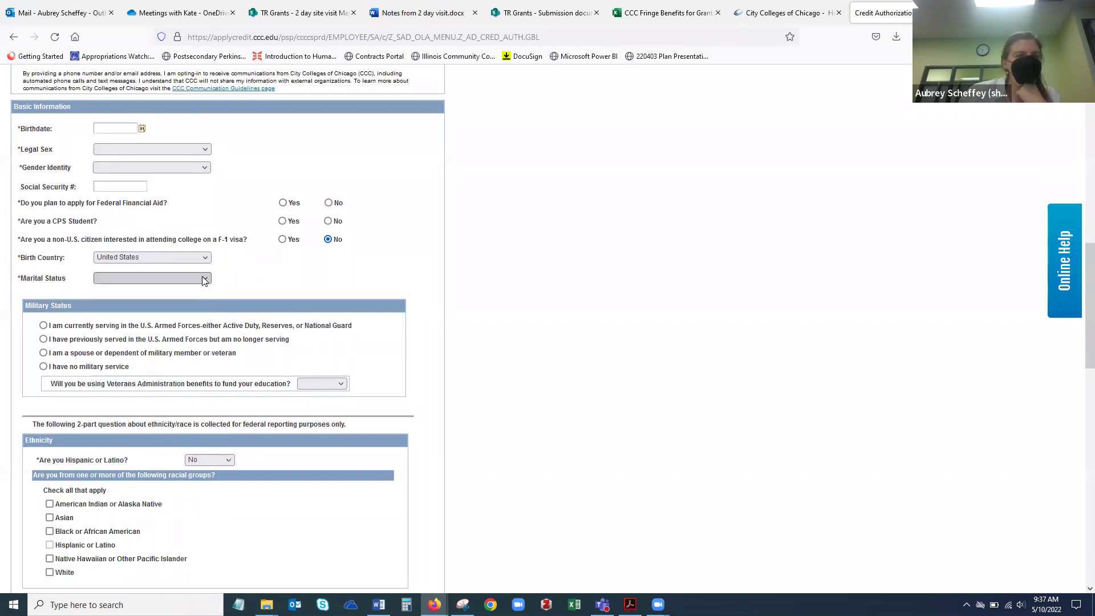
{"action": "scroll", "coordinate": [254, 295], "scroll_direction": "down", "scroll_amount": 1}
{"action": "scroll", "coordinate": [254, 295], "scroll_direction": "down", "scroll_amount": 2}
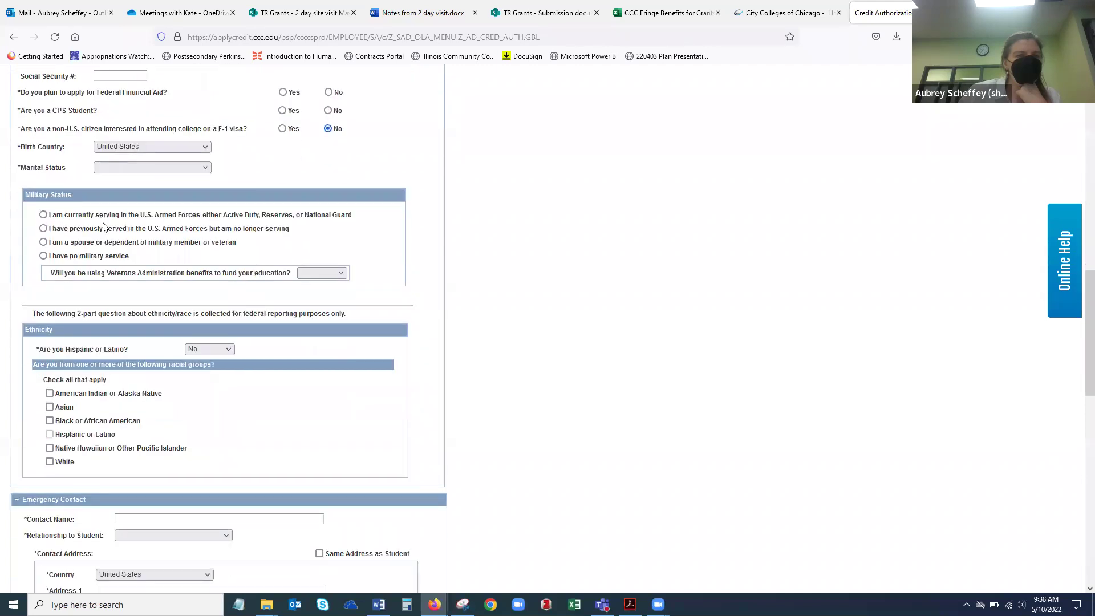
Set military status to no military service, leaving the Veterans benefits question unanswered.
{"action": "left_click", "coordinate": [43, 228]}
{"action": "left_click", "coordinate": [44, 243]}
{"action": "left_click", "coordinate": [44, 256]}
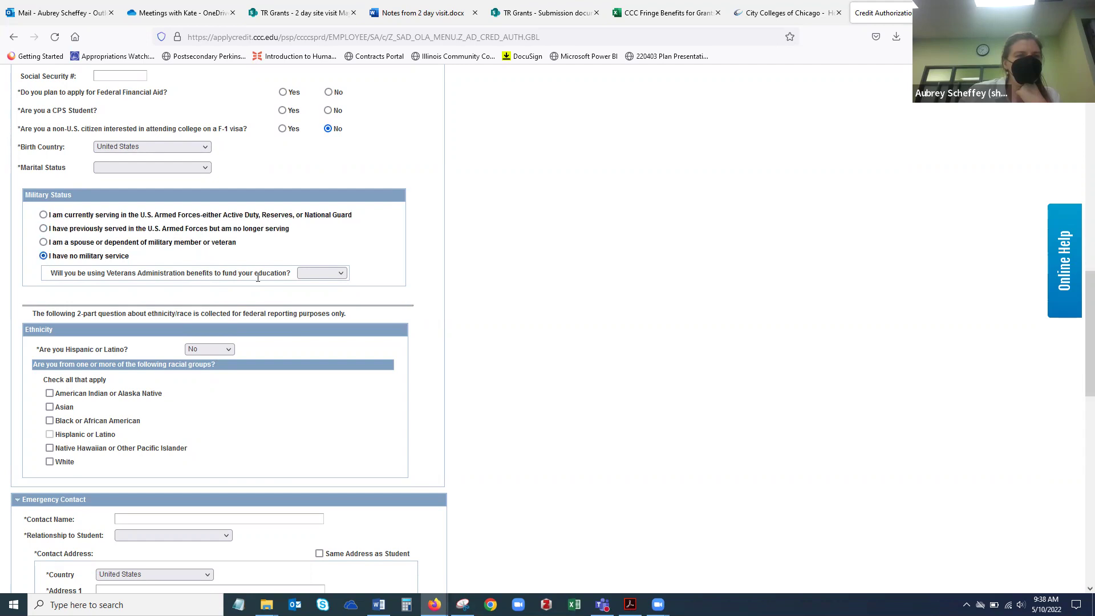
{"action": "left_click", "coordinate": [316, 274]}
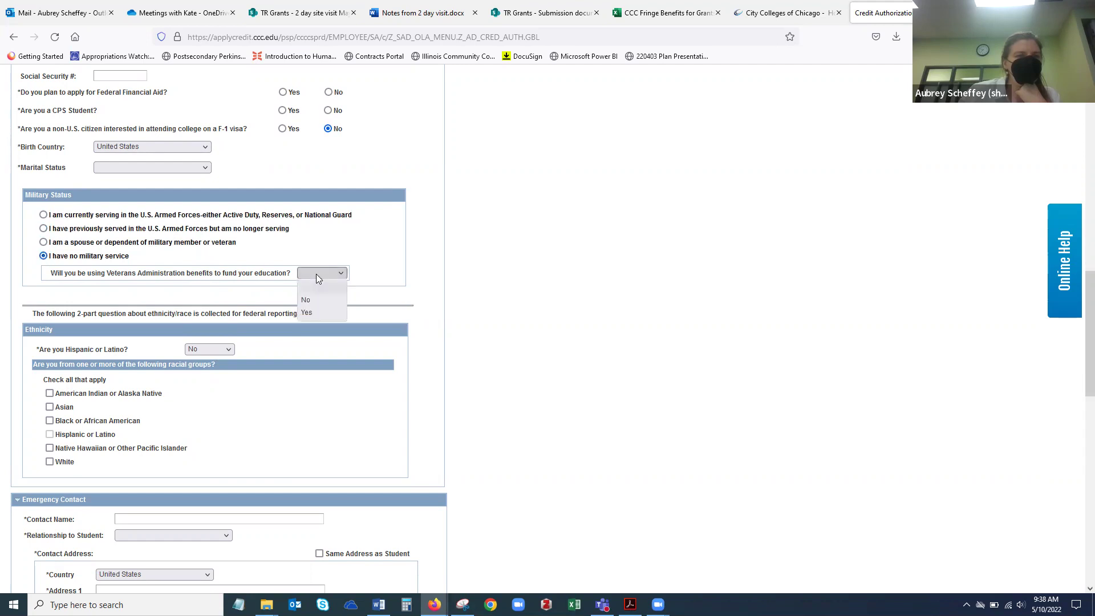
{"action": "left_click", "coordinate": [315, 274]}
{"action": "scroll", "coordinate": [315, 278], "scroll_direction": "down", "scroll_amount": 3}
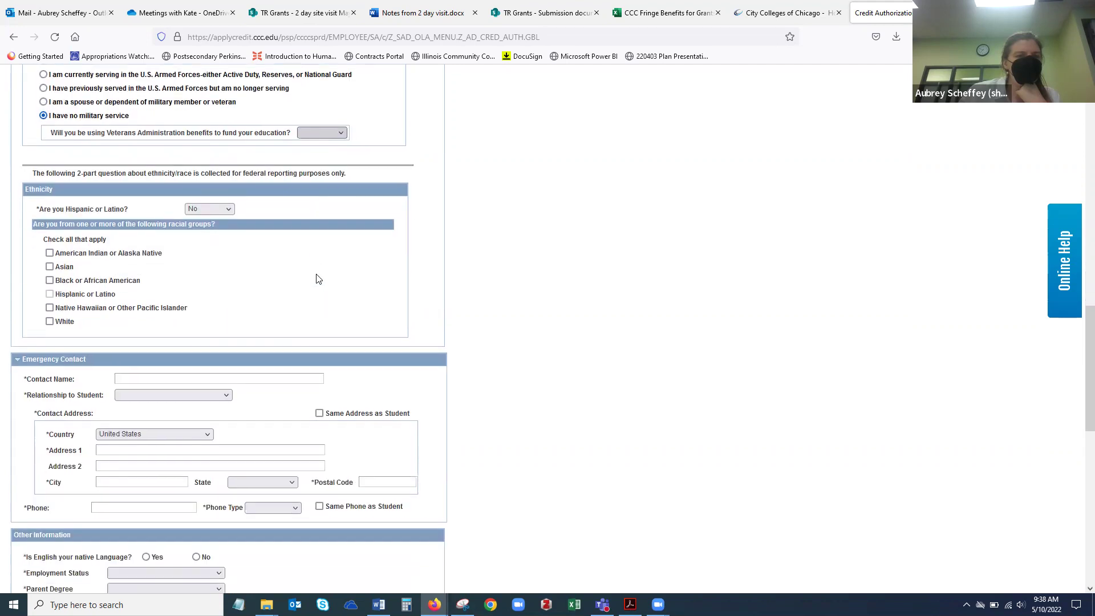
Answer Yes to Hispanic or Latino and check American Indian, Asian, Black and White racial groups.
{"action": "left_click", "coordinate": [49, 252]}
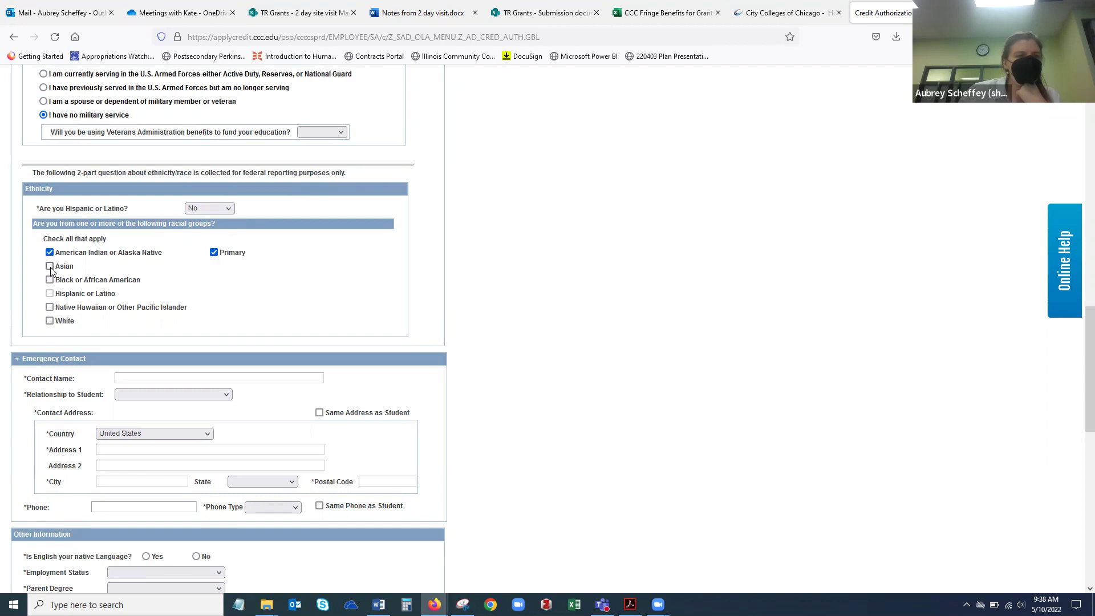
{"action": "left_click", "coordinate": [49, 266]}
{"action": "left_click", "coordinate": [51, 281]}
{"action": "left_click", "coordinate": [225, 207]}
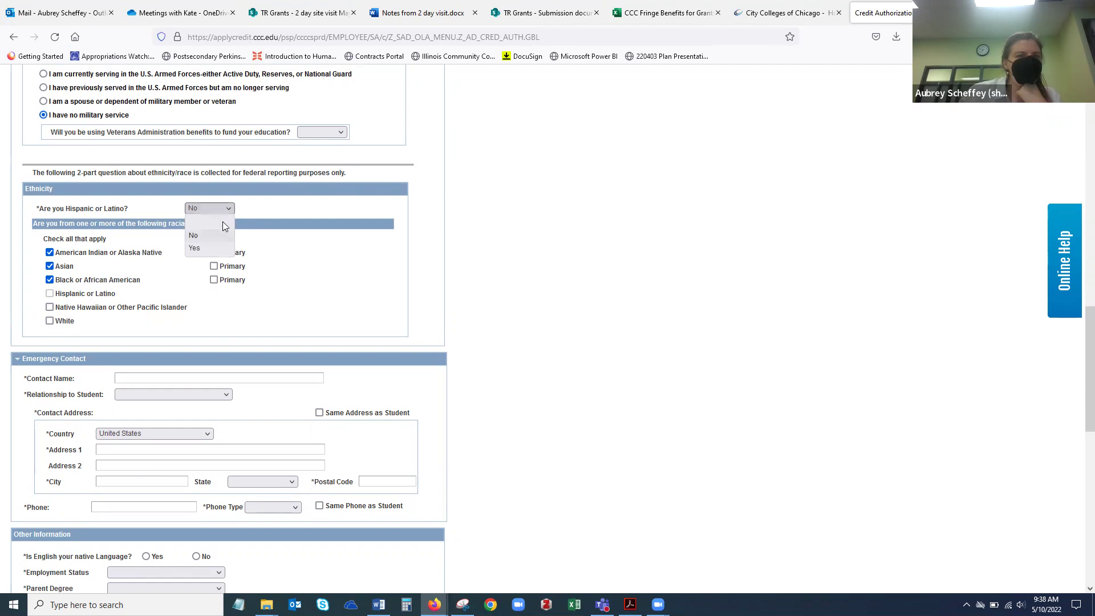
{"action": "left_click", "coordinate": [220, 248]}
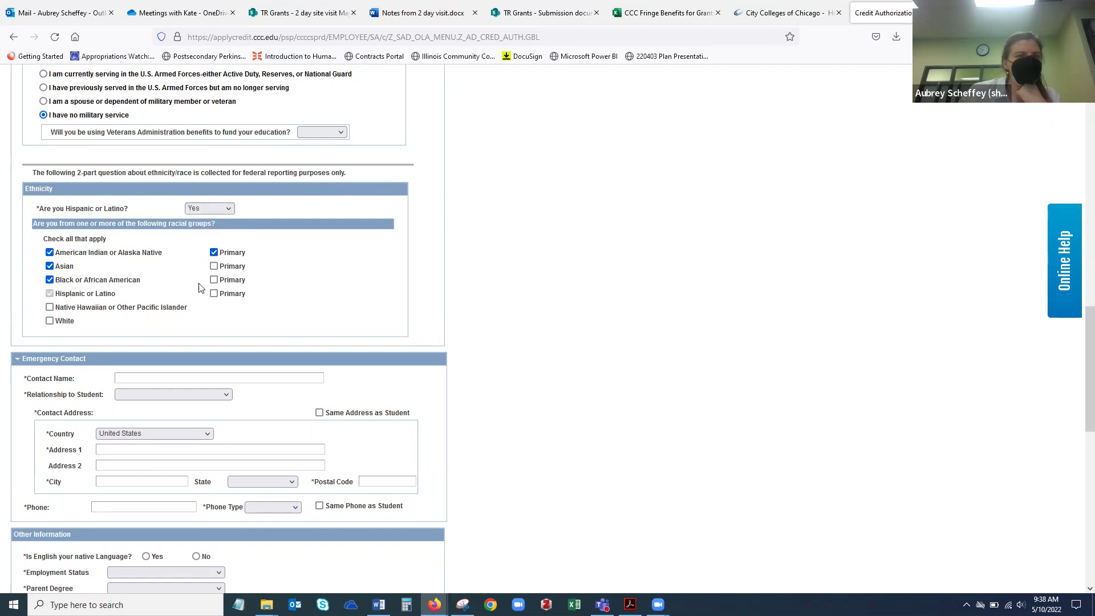
{"action": "left_click", "coordinate": [48, 322]}
{"action": "scroll", "coordinate": [292, 317], "scroll_direction": "down", "scroll_amount": 3}
{"action": "scroll", "coordinate": [292, 318], "scroll_direction": "down", "scroll_amount": 2}
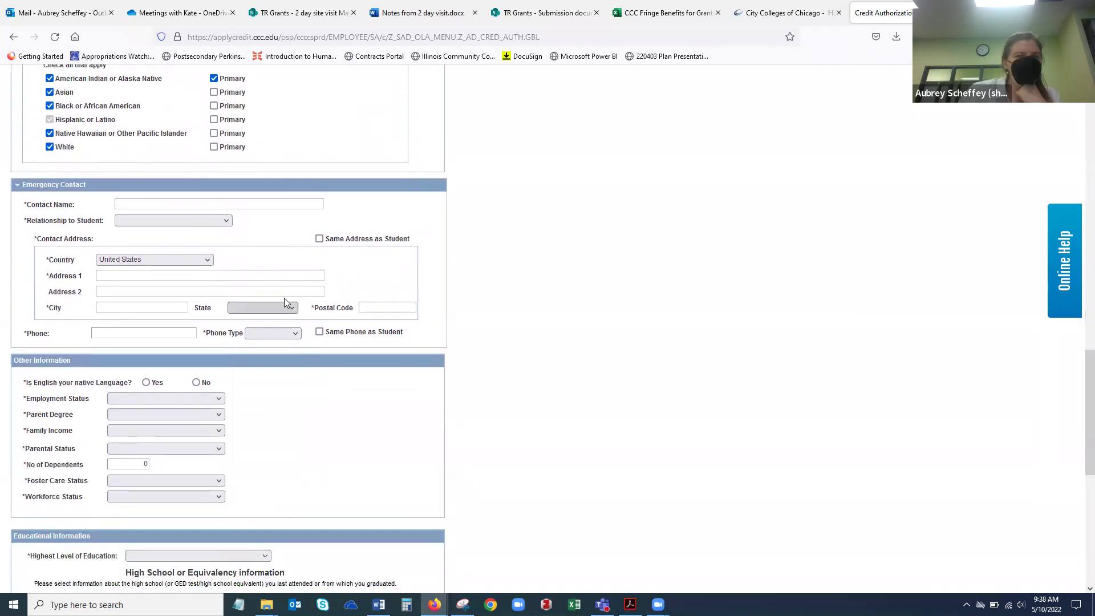
{"action": "left_click", "coordinate": [219, 221]}
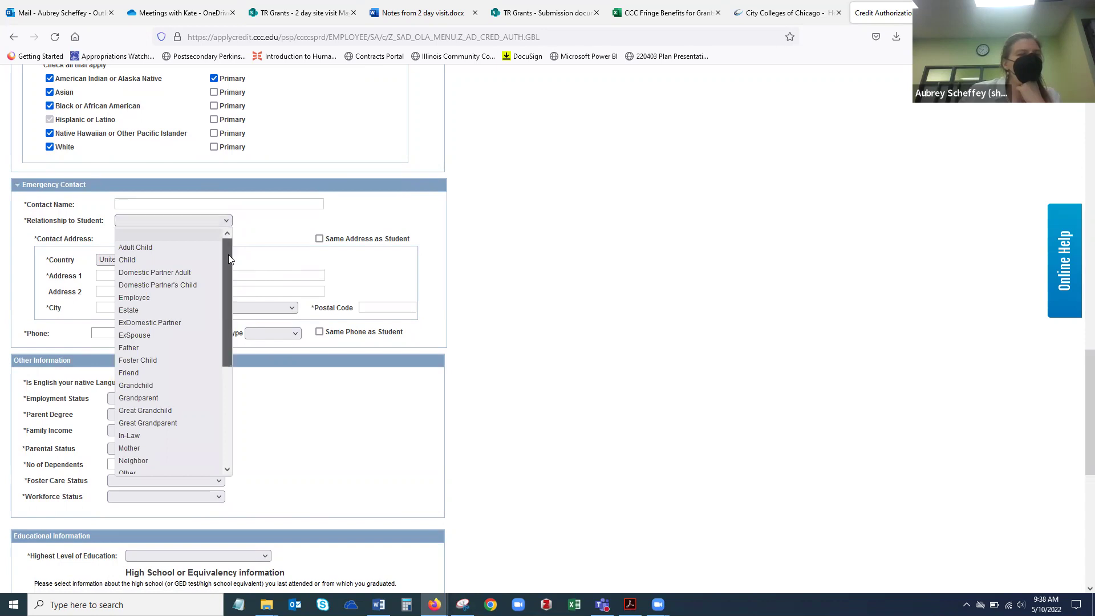
{"action": "left_click_drag", "start_coordinate": [228, 253], "coordinate": [227, 360]}
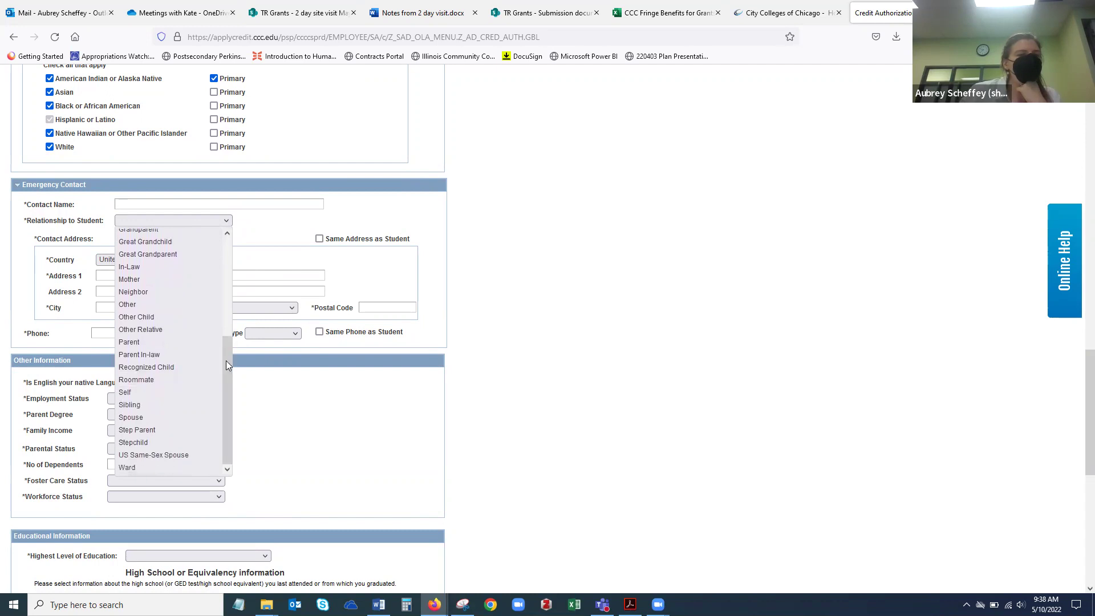
{"action": "left_click", "coordinate": [354, 232]}
{"action": "left_click", "coordinate": [319, 240]}
{"action": "left_click", "coordinate": [320, 239]}
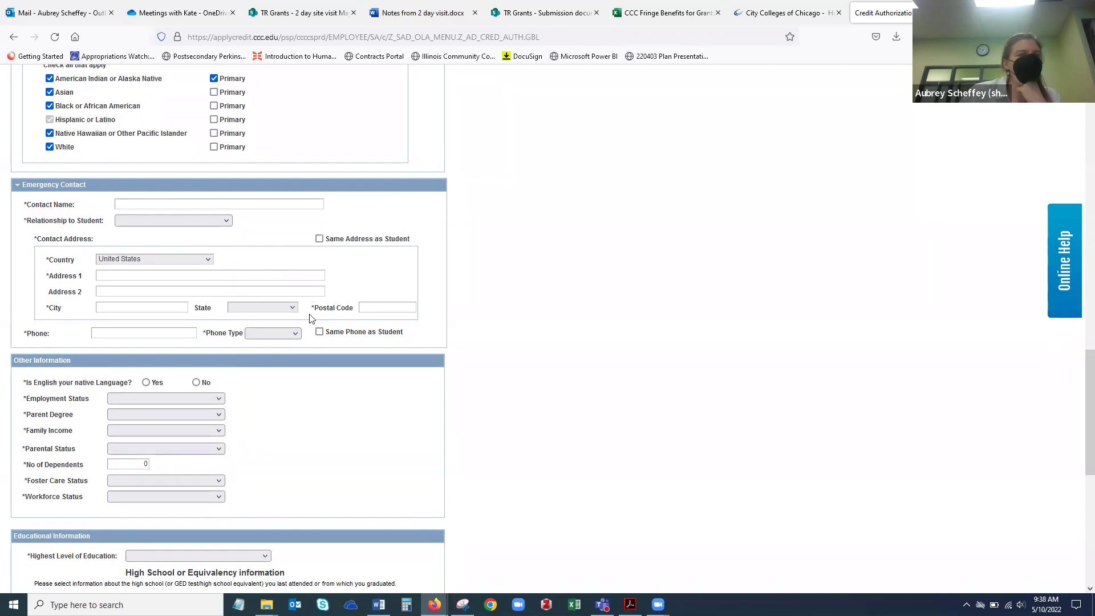
{"action": "scroll", "coordinate": [309, 319], "scroll_direction": "down", "scroll_amount": 3}
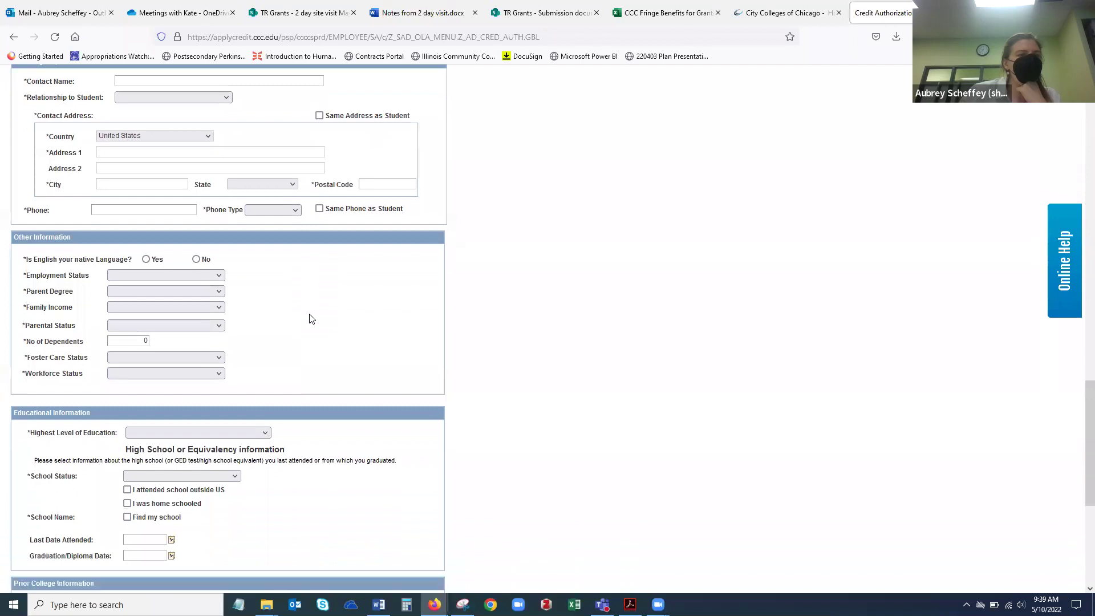
{"action": "left_click", "coordinate": [197, 253]}
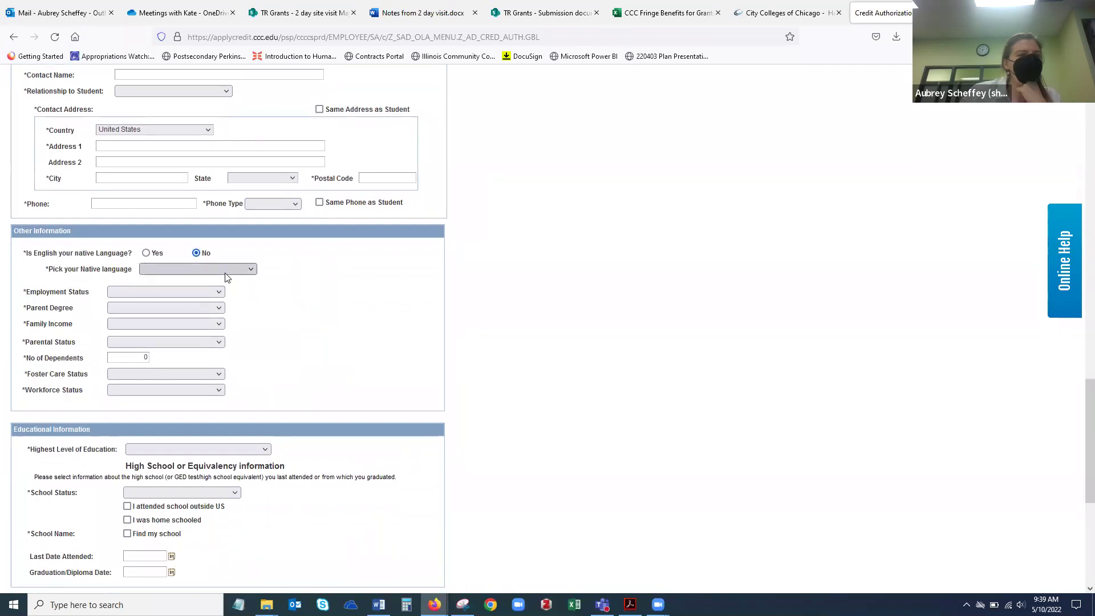
{"action": "left_click", "coordinate": [244, 272]}
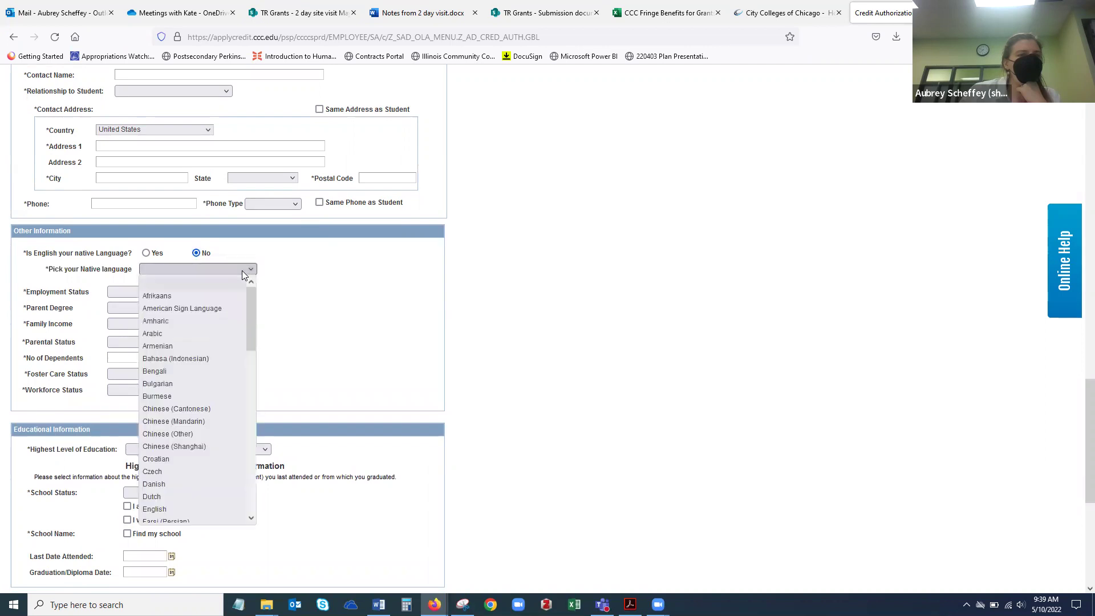
{"action": "left_click", "coordinate": [251, 305]}
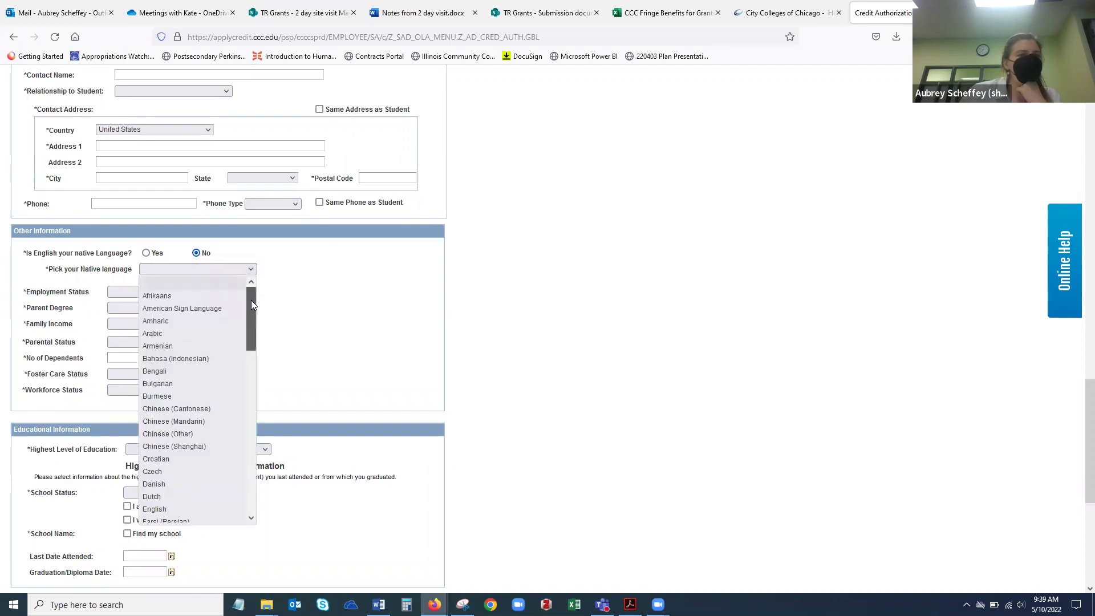
{"action": "left_click_drag", "start_coordinate": [251, 300], "coordinate": [250, 345]}
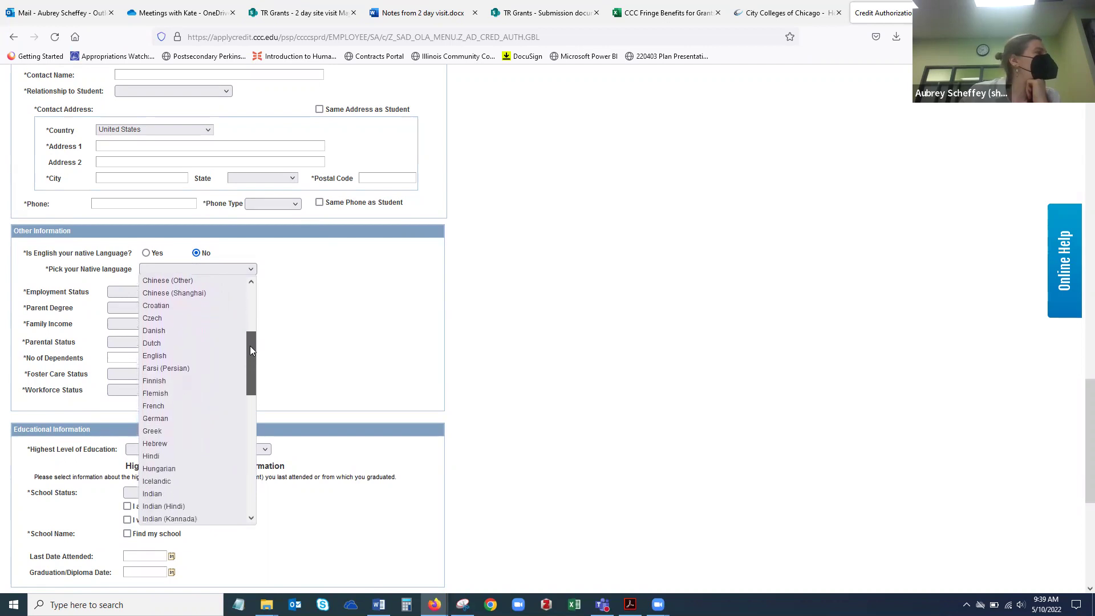
{"action": "left_click_drag", "start_coordinate": [250, 346], "coordinate": [252, 459]}
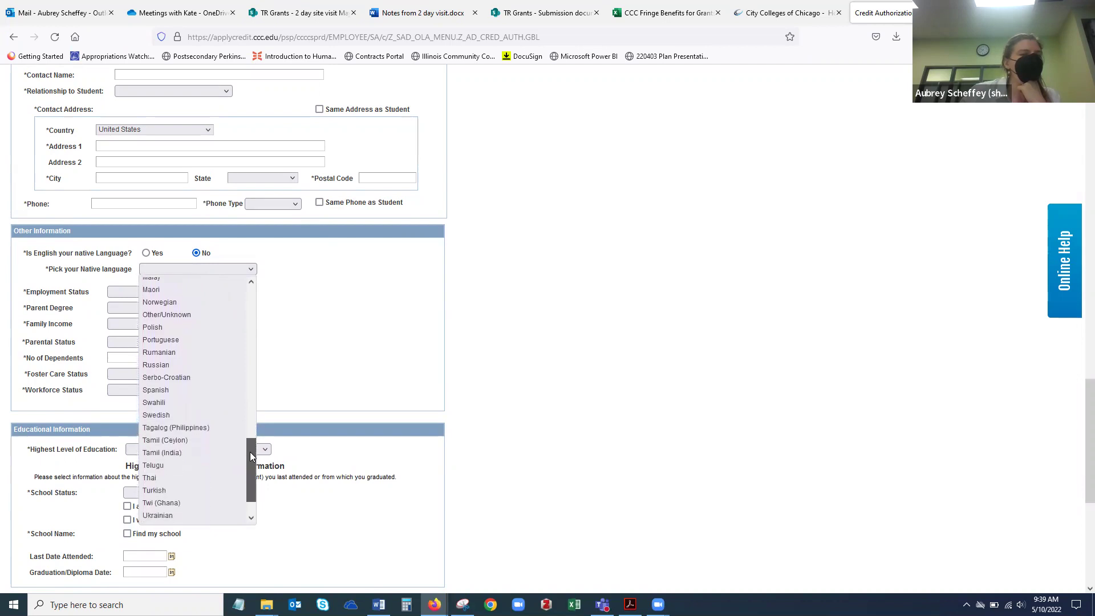
{"action": "left_click_drag", "start_coordinate": [251, 459], "coordinate": [251, 475]}
{"action": "left_click", "coordinate": [368, 371]}
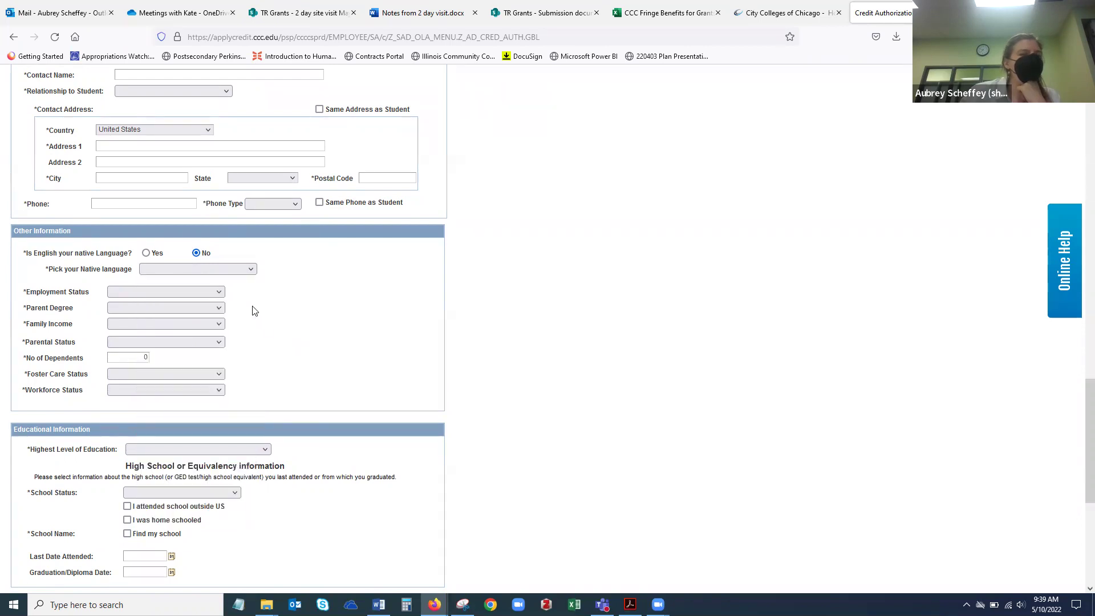
{"action": "left_click", "coordinate": [222, 292]}
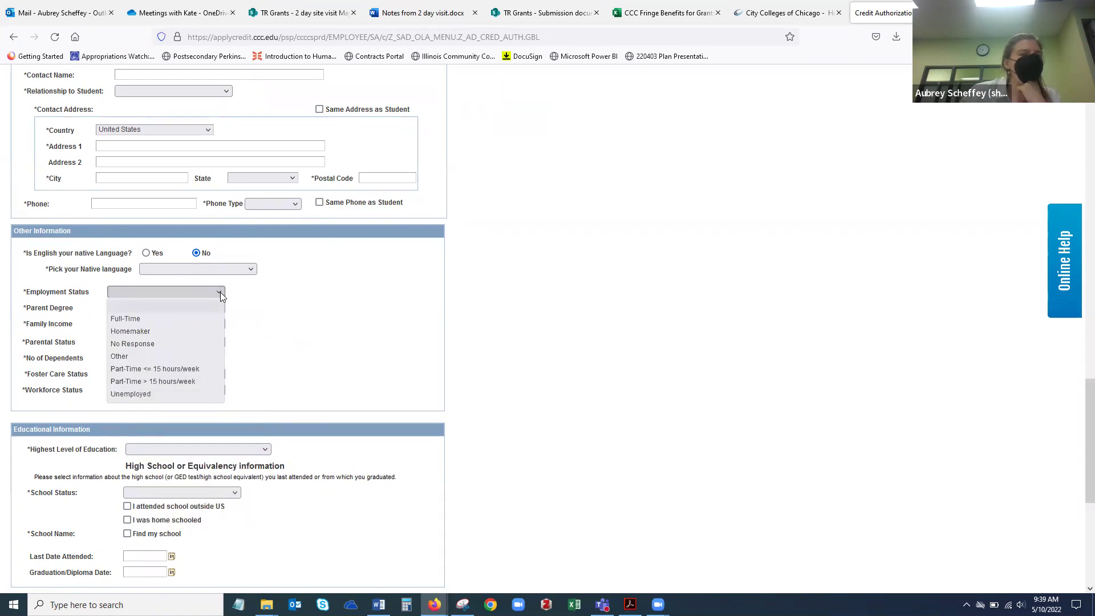
{"action": "left_click", "coordinate": [221, 293]}
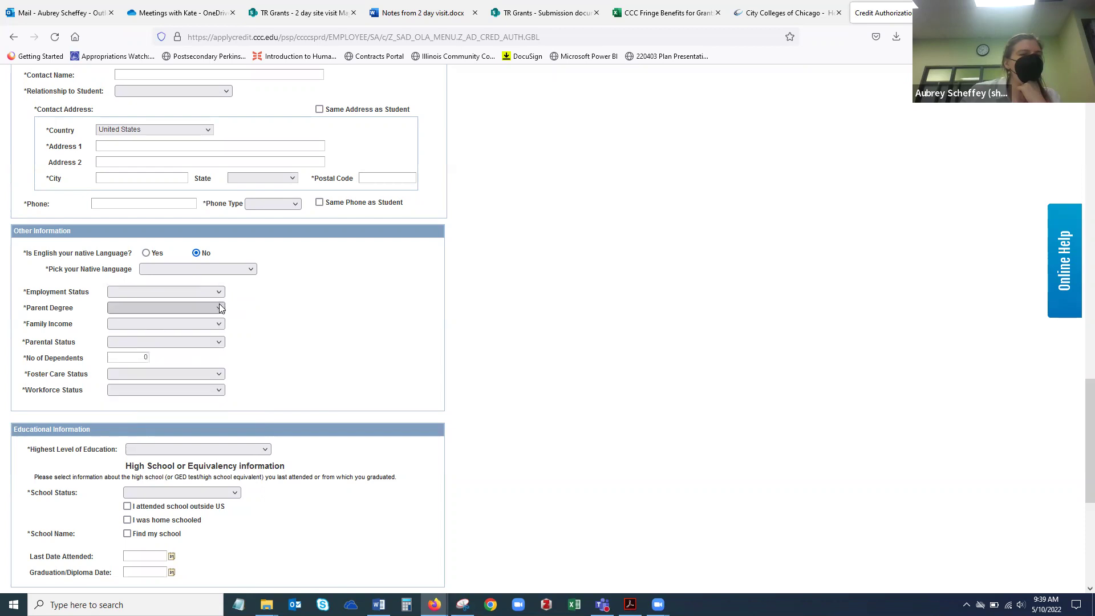
{"action": "left_click", "coordinate": [220, 307]}
{"action": "left_click", "coordinate": [220, 308]}
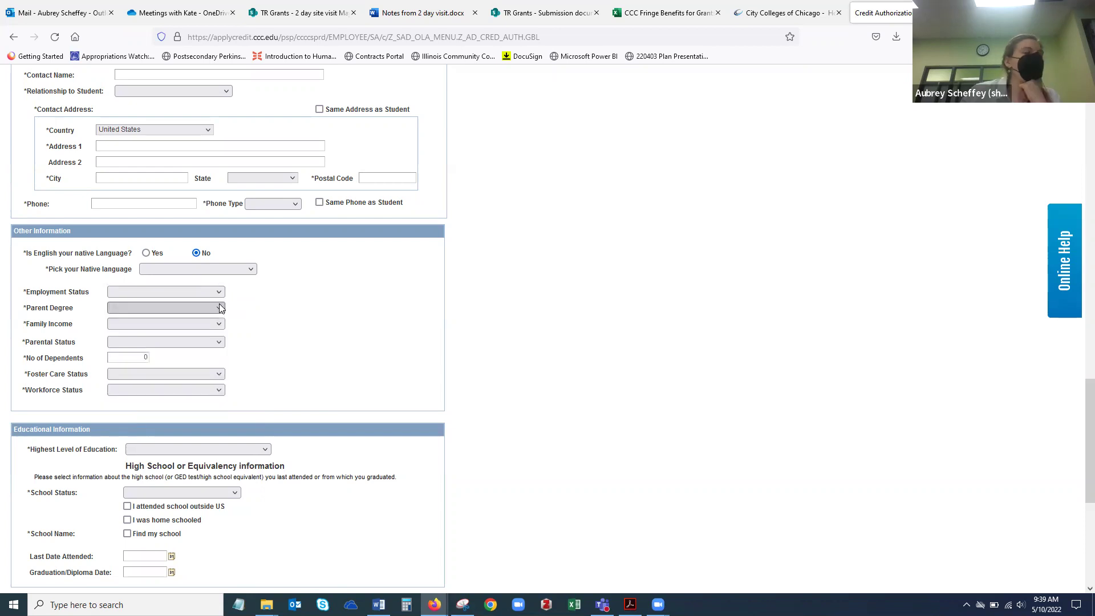
{"action": "left_click", "coordinate": [220, 326]}
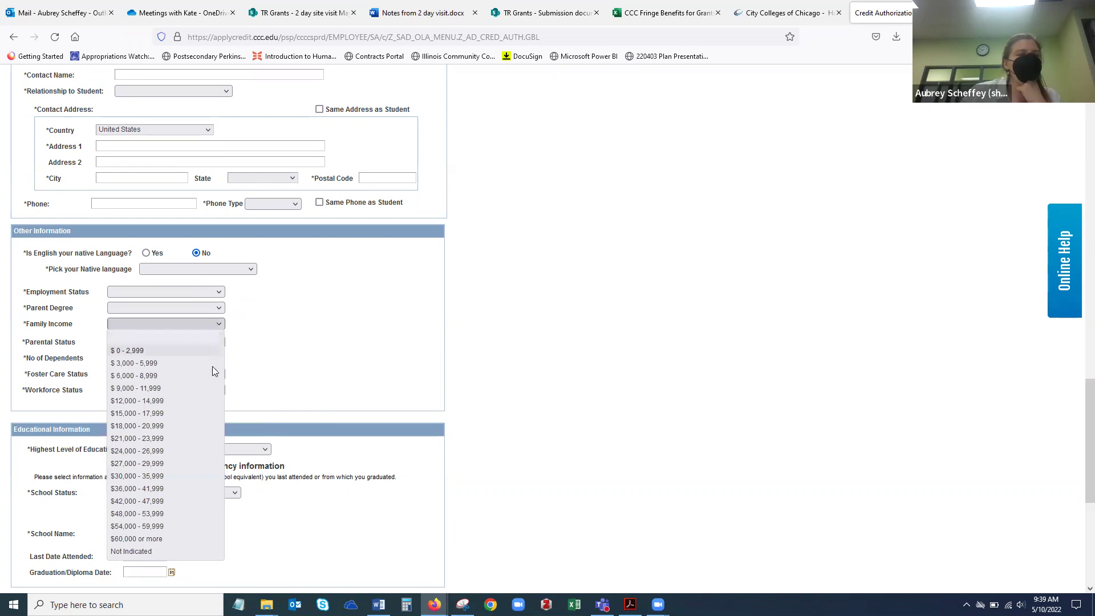
{"action": "left_click", "coordinate": [217, 340]}
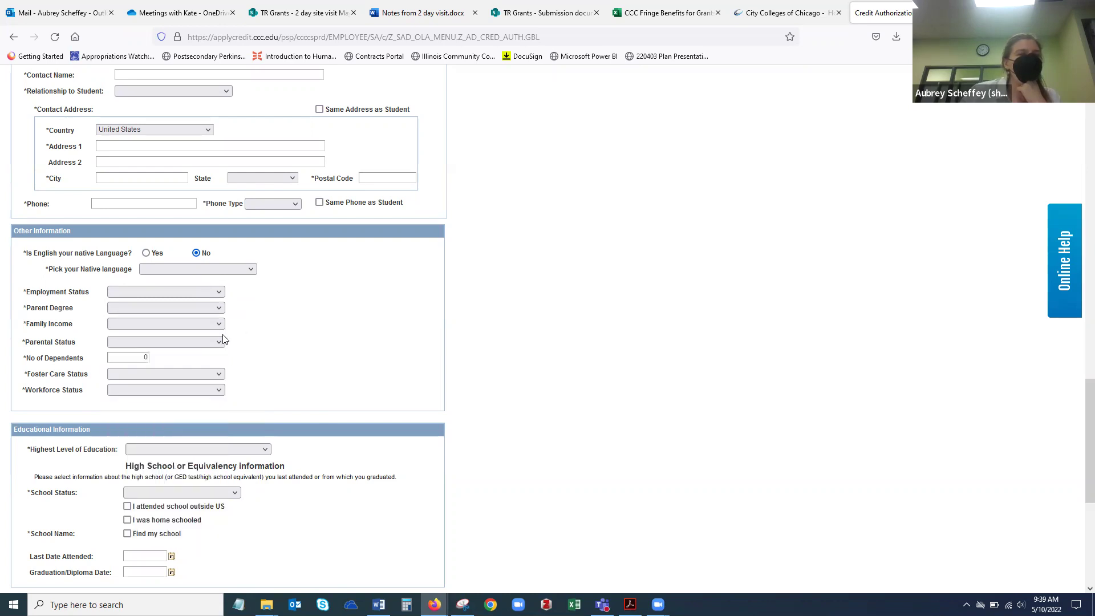
{"action": "left_click", "coordinate": [217, 343]}
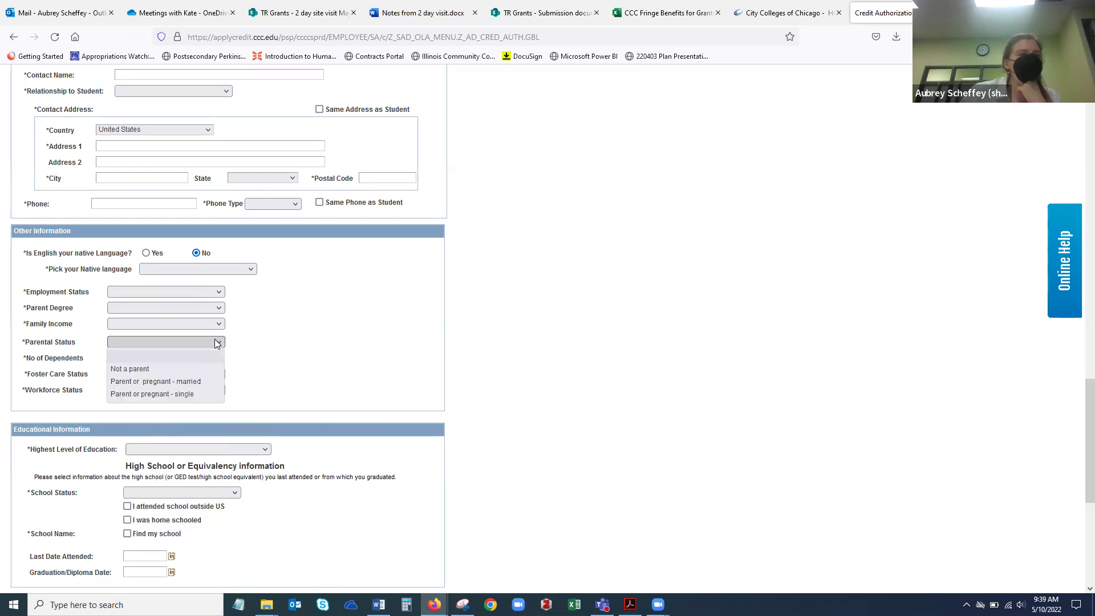
{"action": "left_click", "coordinate": [217, 343]}
{"action": "left_click", "coordinate": [220, 378]}
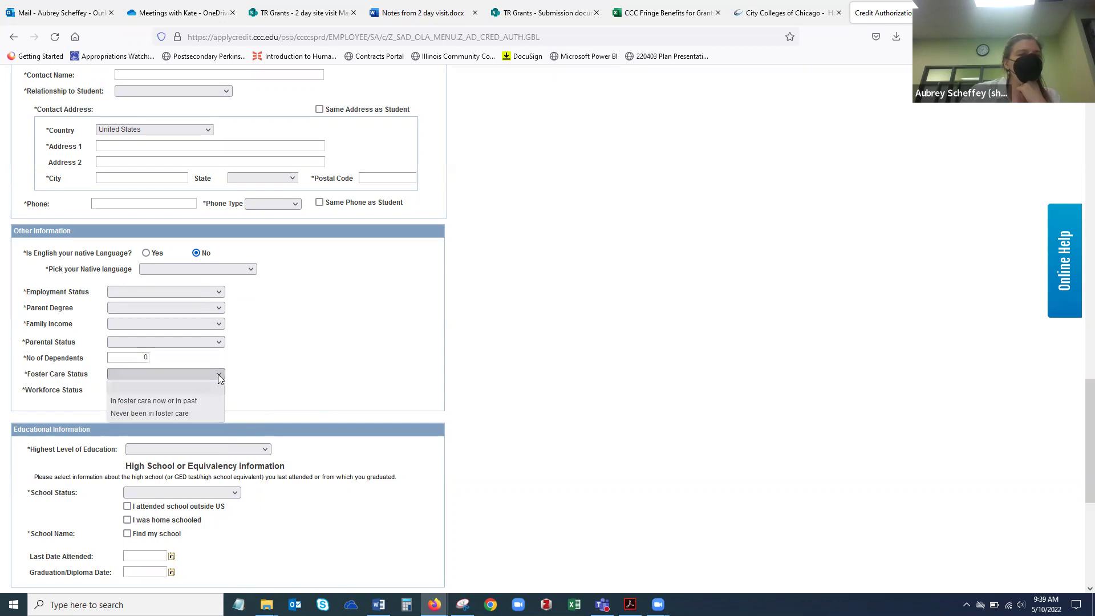
{"action": "left_click", "coordinate": [220, 378]}
{"action": "left_click", "coordinate": [220, 391]}
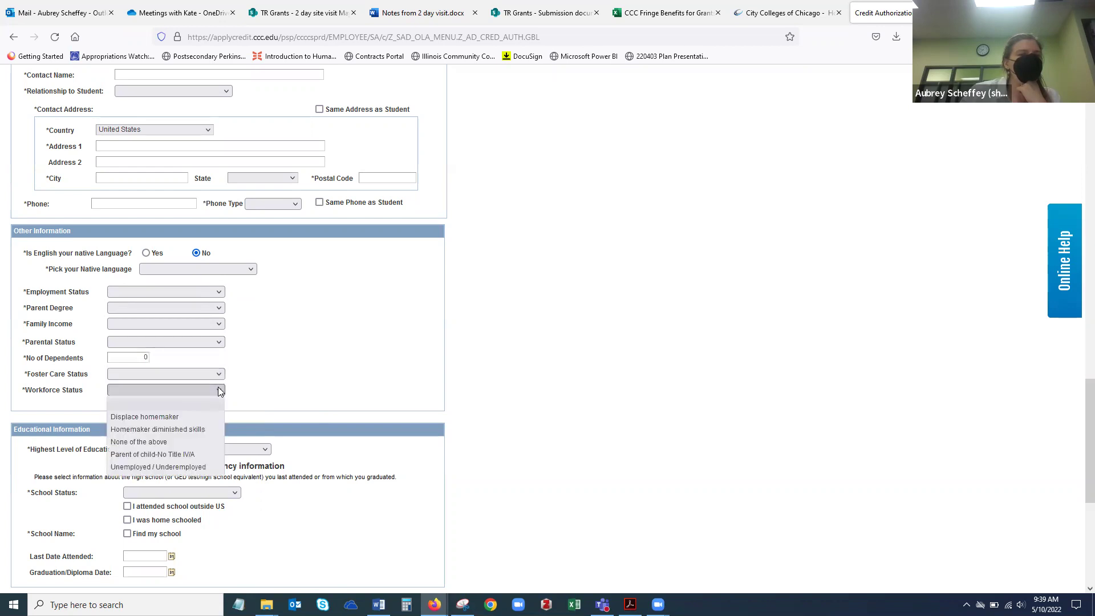
{"action": "left_click", "coordinate": [220, 391]}
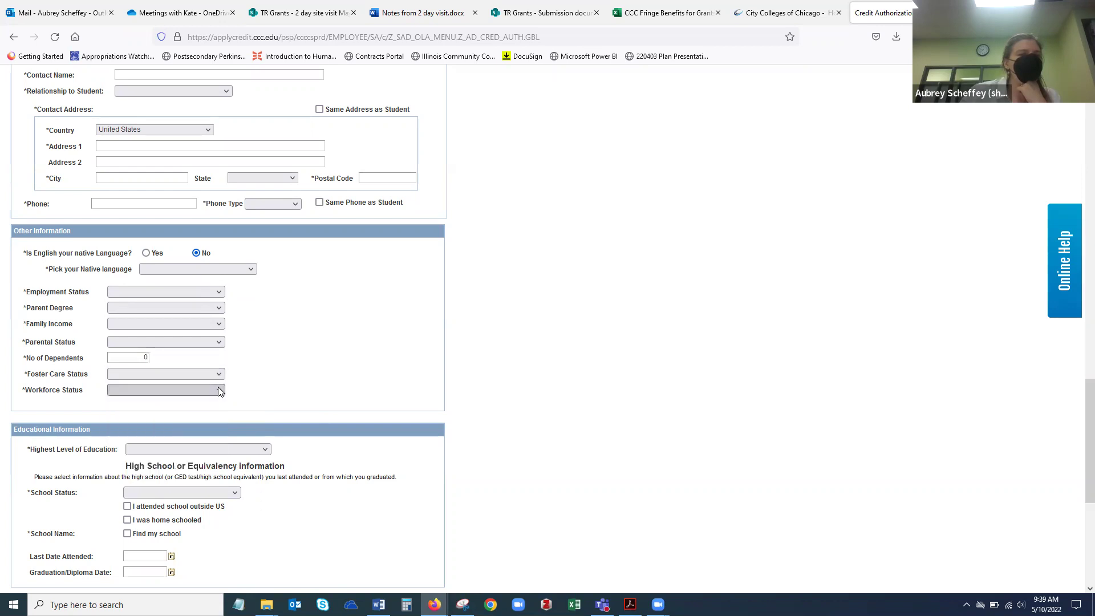
Set highest level of education to Some High School, replacing an initial HS Diploma choice.
{"action": "left_click", "coordinate": [257, 450]}
{"action": "scroll", "coordinate": [261, 454], "scroll_direction": "down", "scroll_amount": 2}
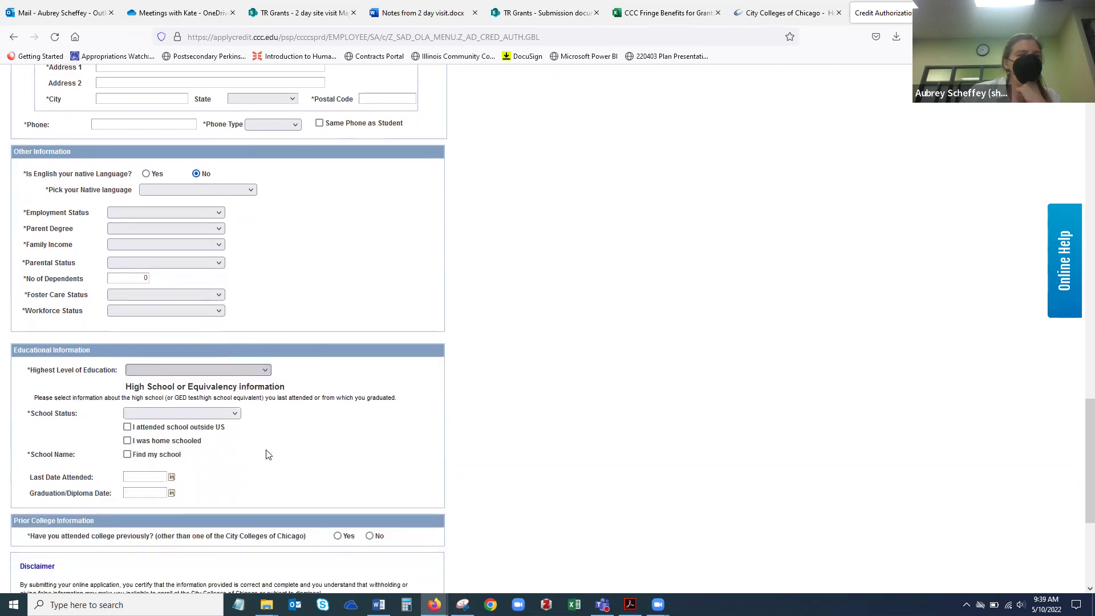
{"action": "scroll", "coordinate": [266, 454], "scroll_direction": "down", "scroll_amount": 3}
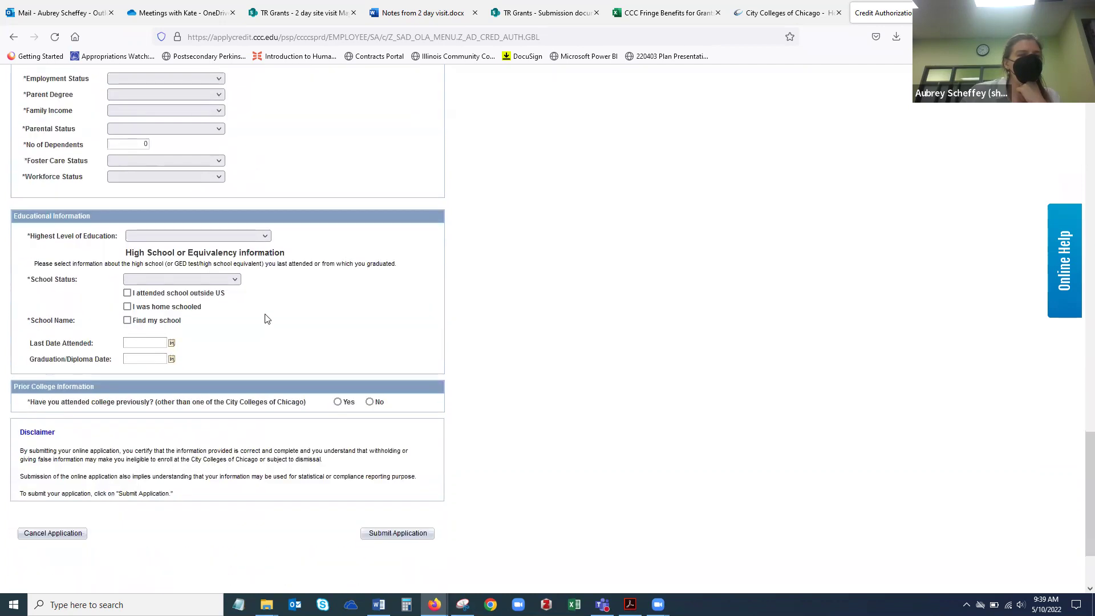
{"action": "left_click", "coordinate": [266, 239]}
{"action": "left_click", "coordinate": [266, 239]}
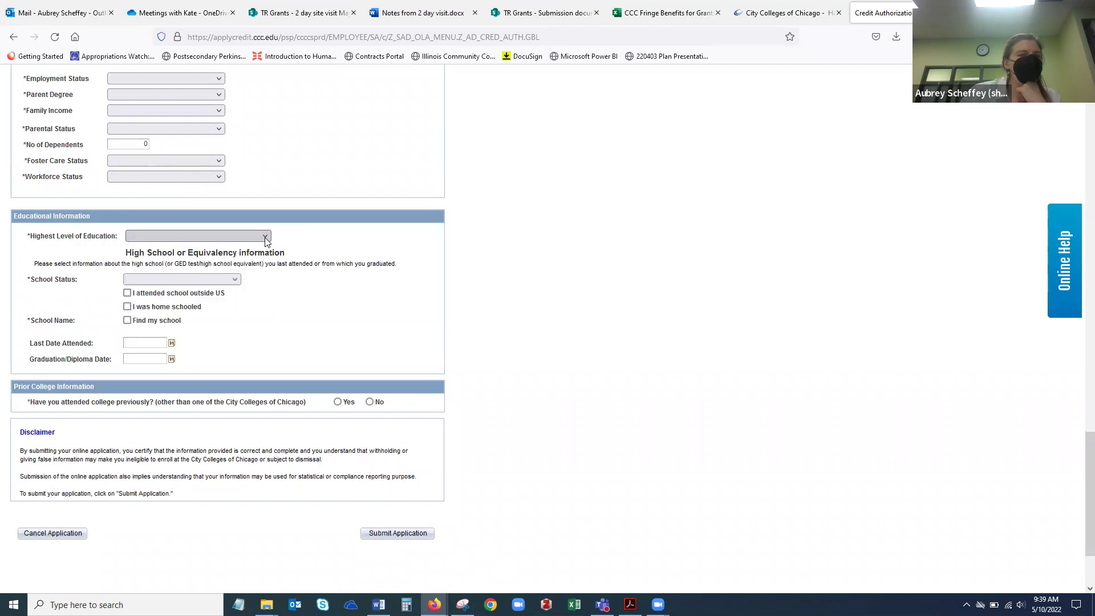
{"action": "left_click", "coordinate": [227, 283]}
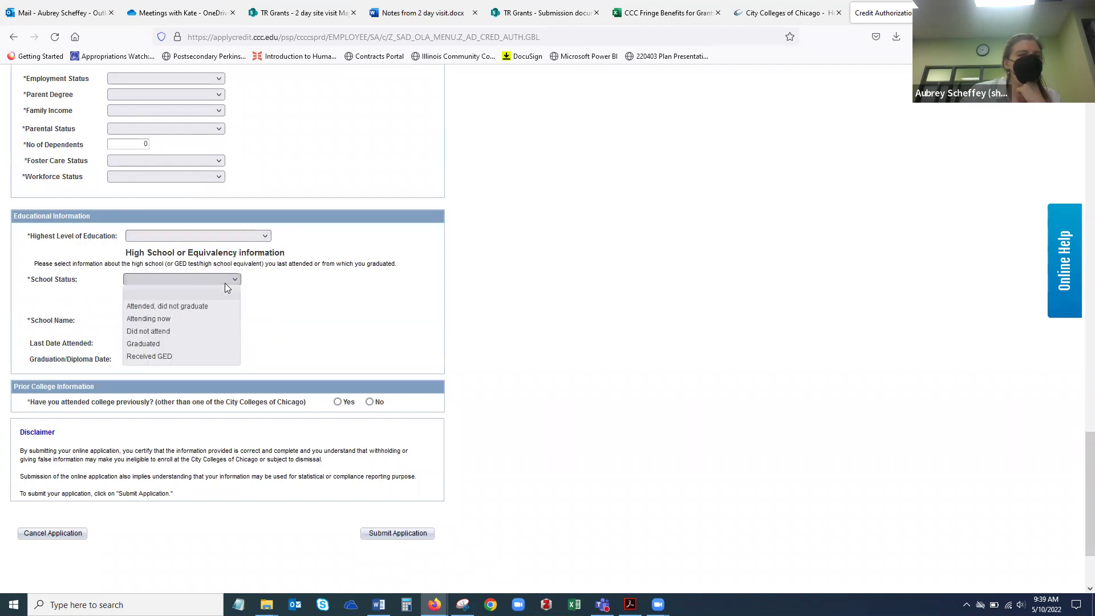
{"action": "left_click", "coordinate": [268, 240]}
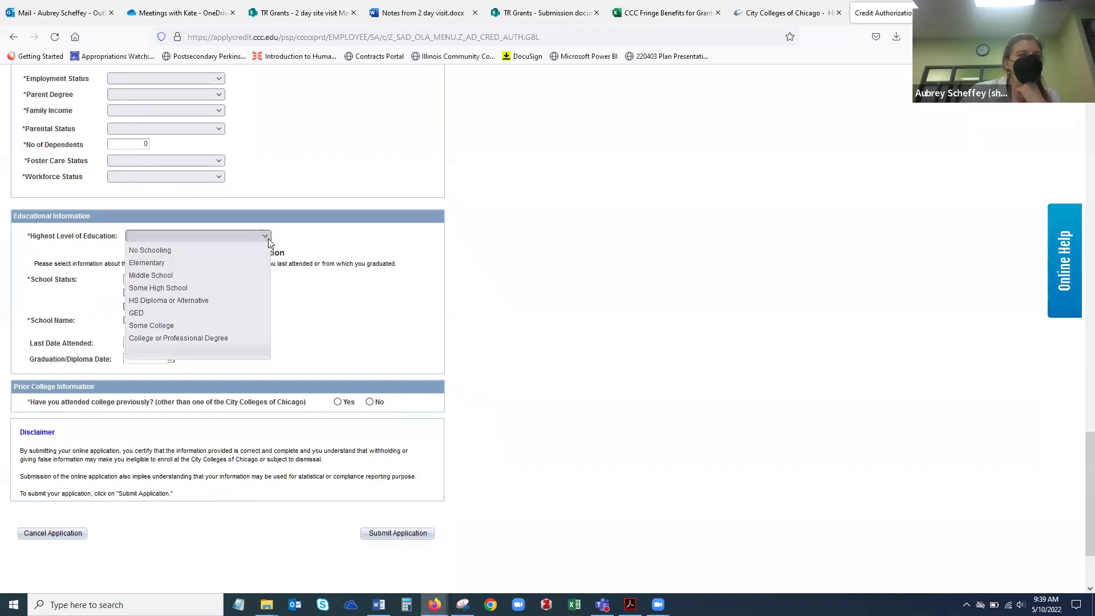
{"action": "left_click", "coordinate": [231, 301]}
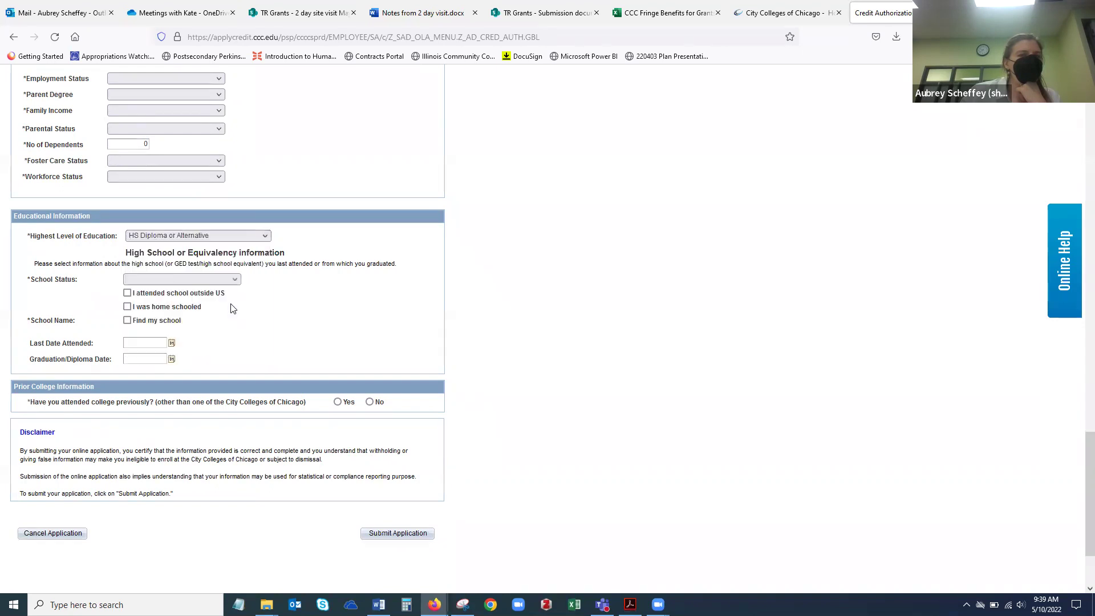
{"action": "left_click", "coordinate": [271, 240]}
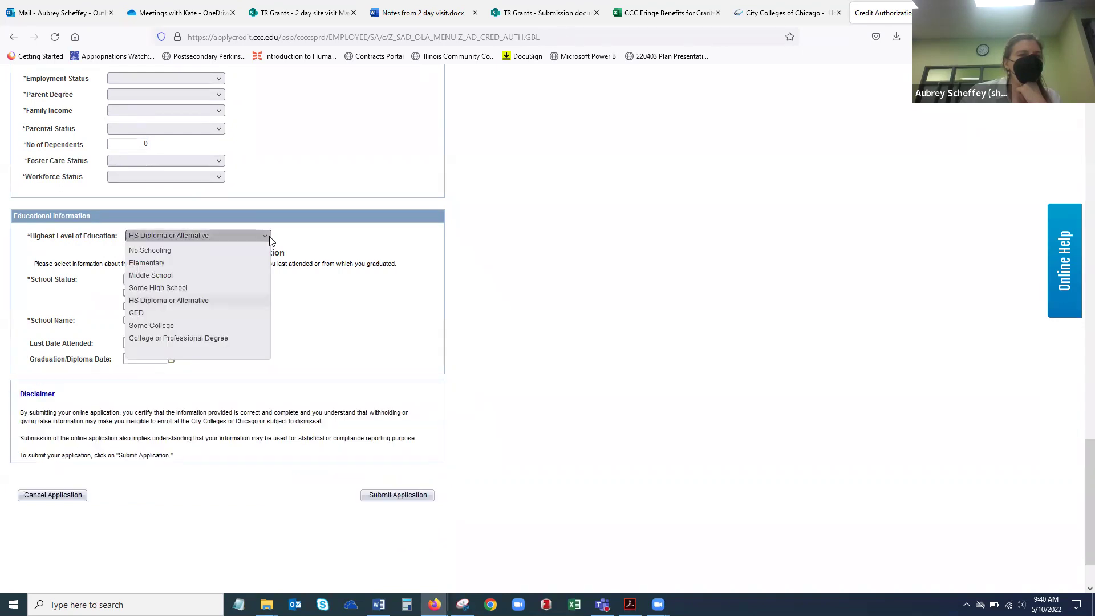
{"action": "left_click", "coordinate": [249, 287]}
Try each school status option and settle on Attending now.
{"action": "left_click", "coordinate": [230, 284]}
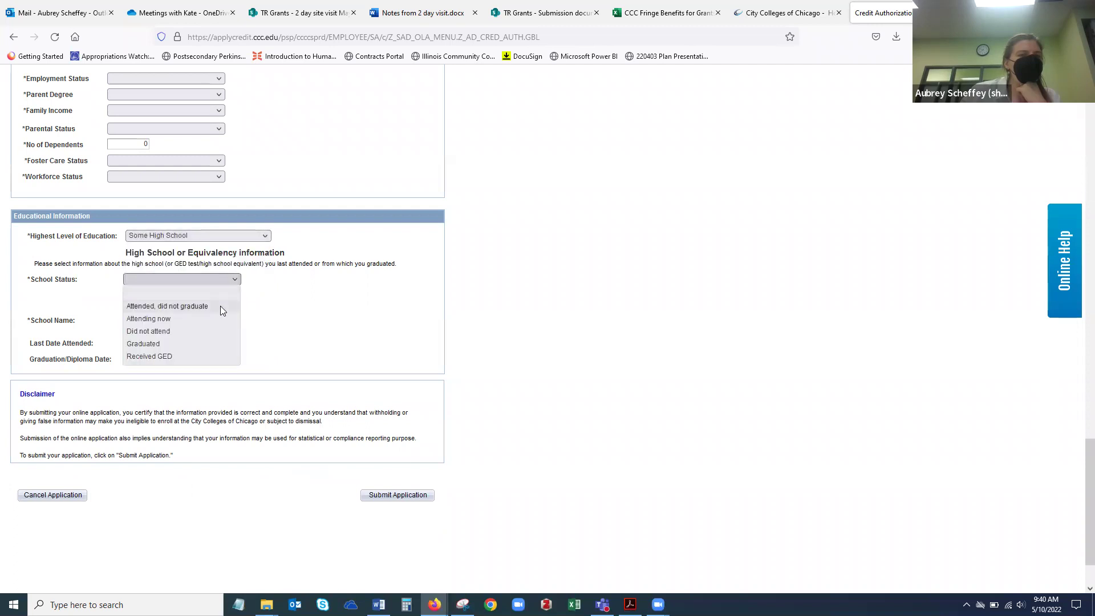
{"action": "left_click", "coordinate": [220, 306]}
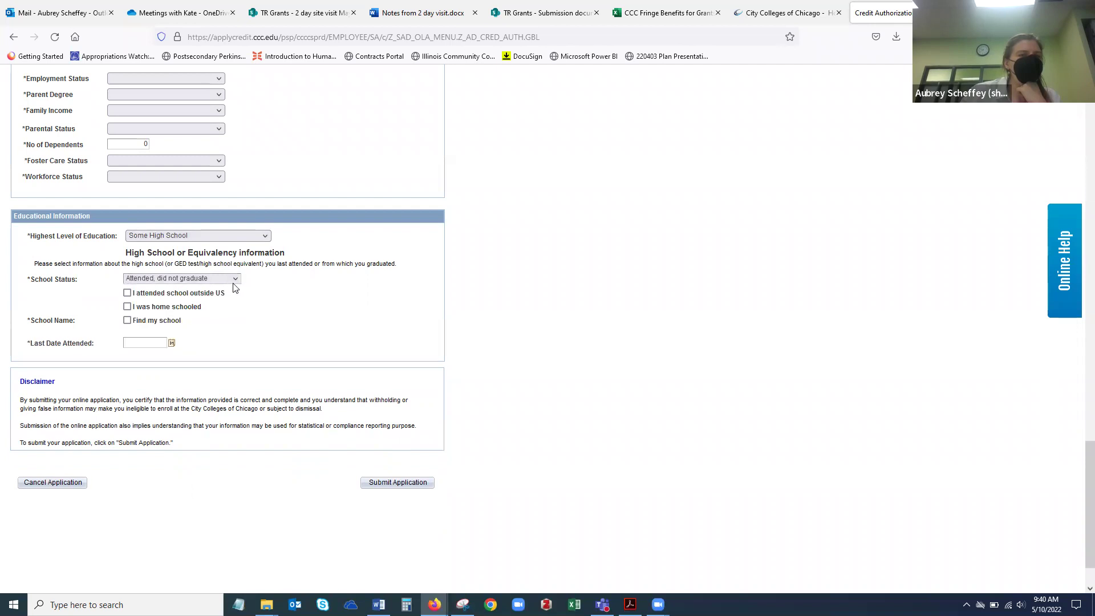
{"action": "left_click", "coordinate": [232, 282]}
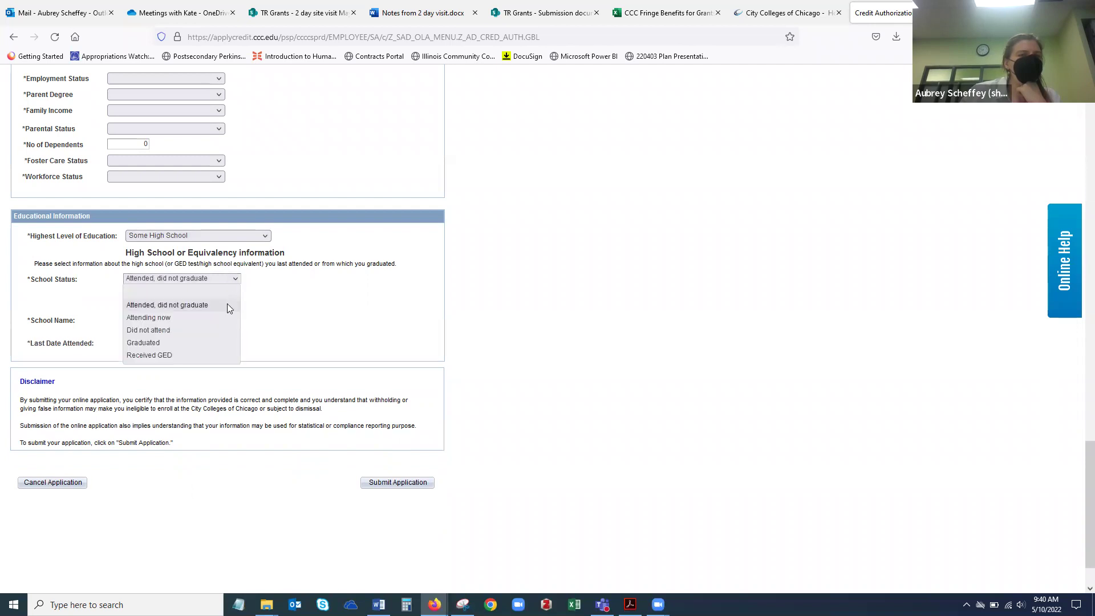
{"action": "left_click", "coordinate": [222, 321]}
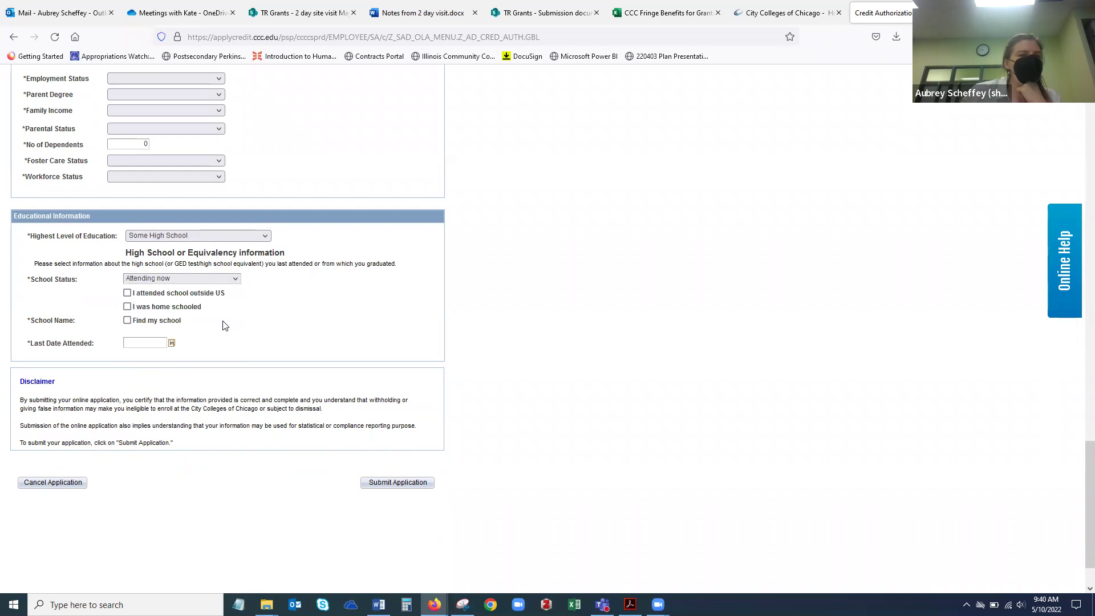
{"action": "left_click", "coordinate": [235, 282]}
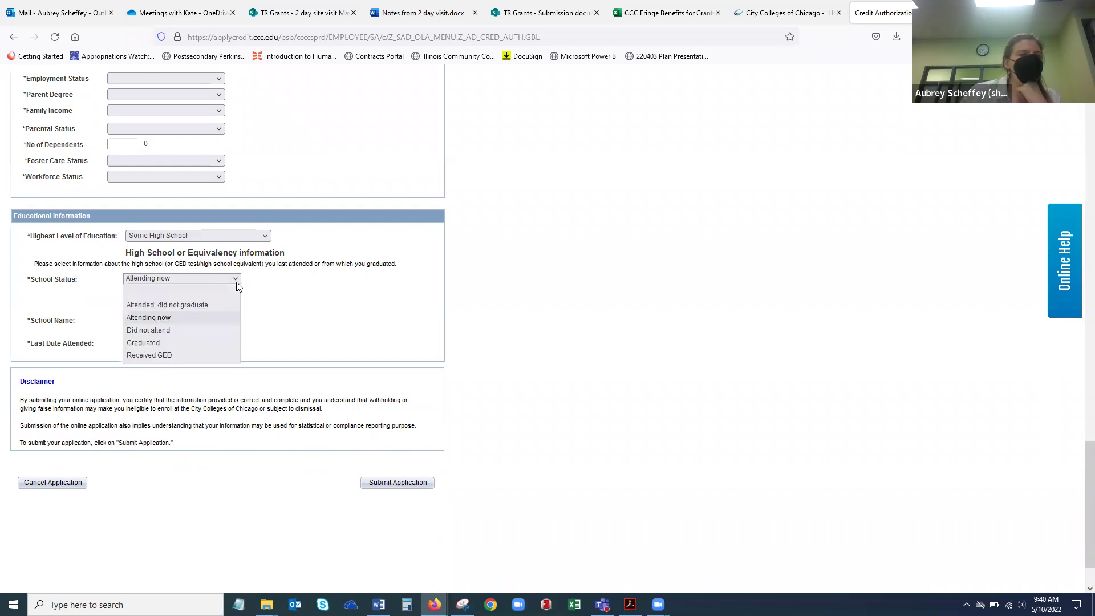
{"action": "left_click", "coordinate": [217, 331]}
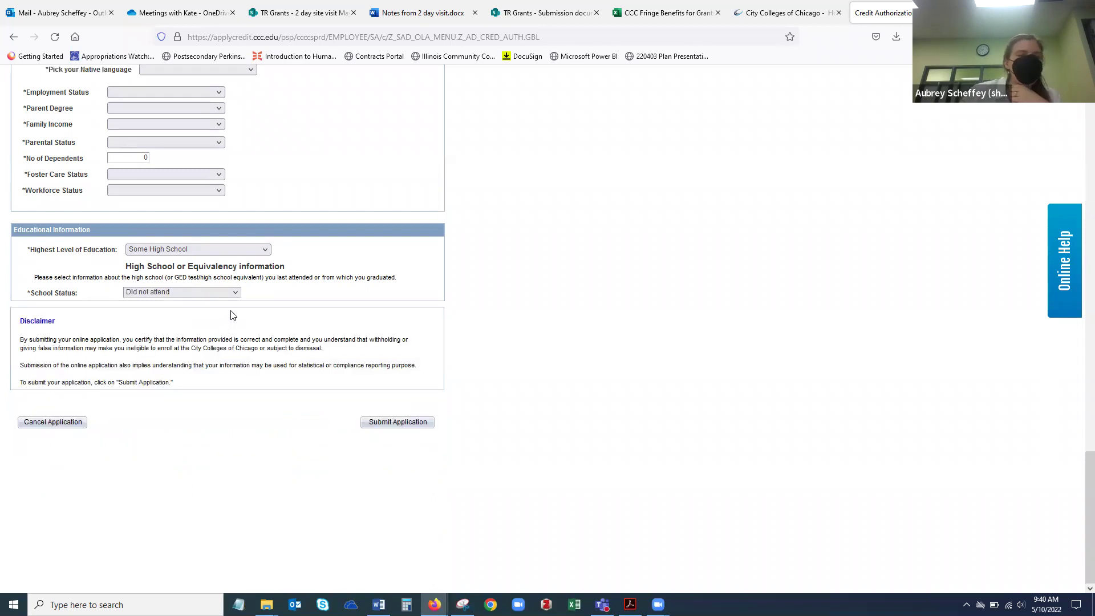
{"action": "left_click", "coordinate": [234, 293]}
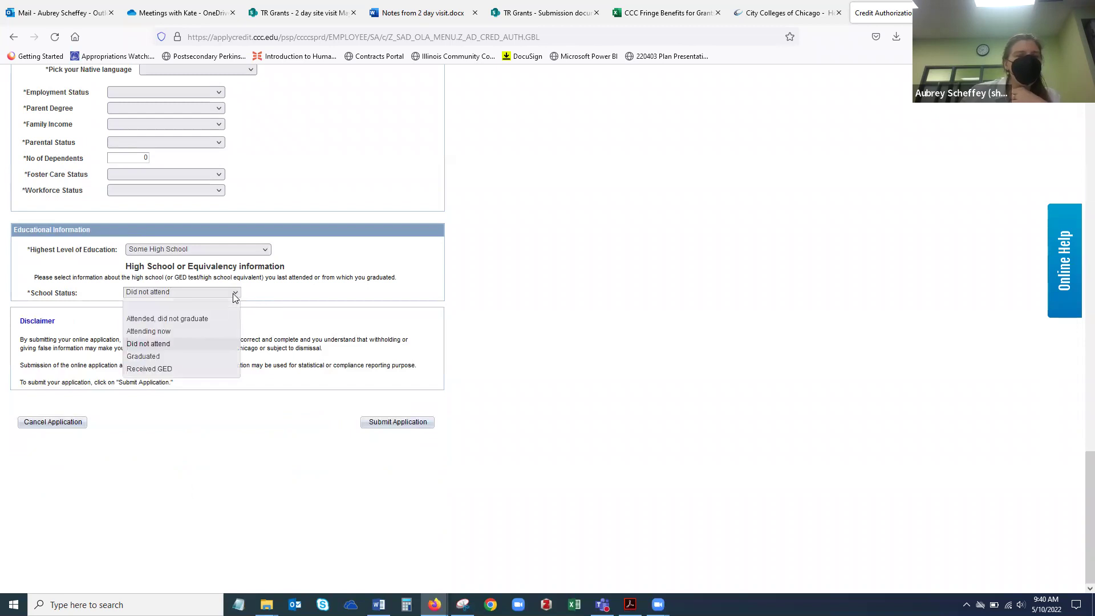
{"action": "left_click", "coordinate": [215, 358]}
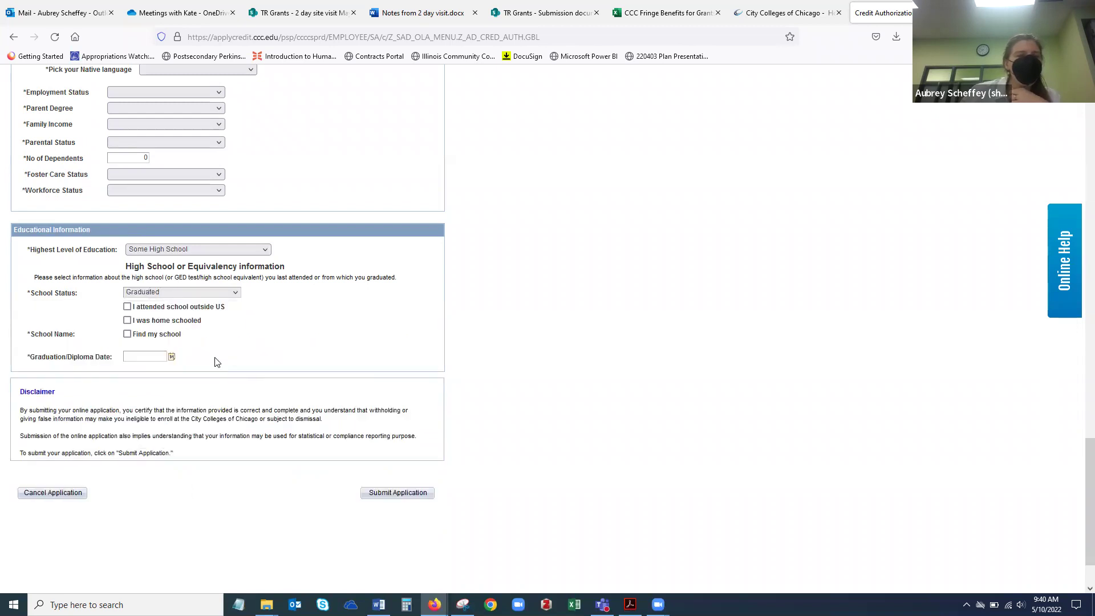
{"action": "left_click", "coordinate": [237, 296]}
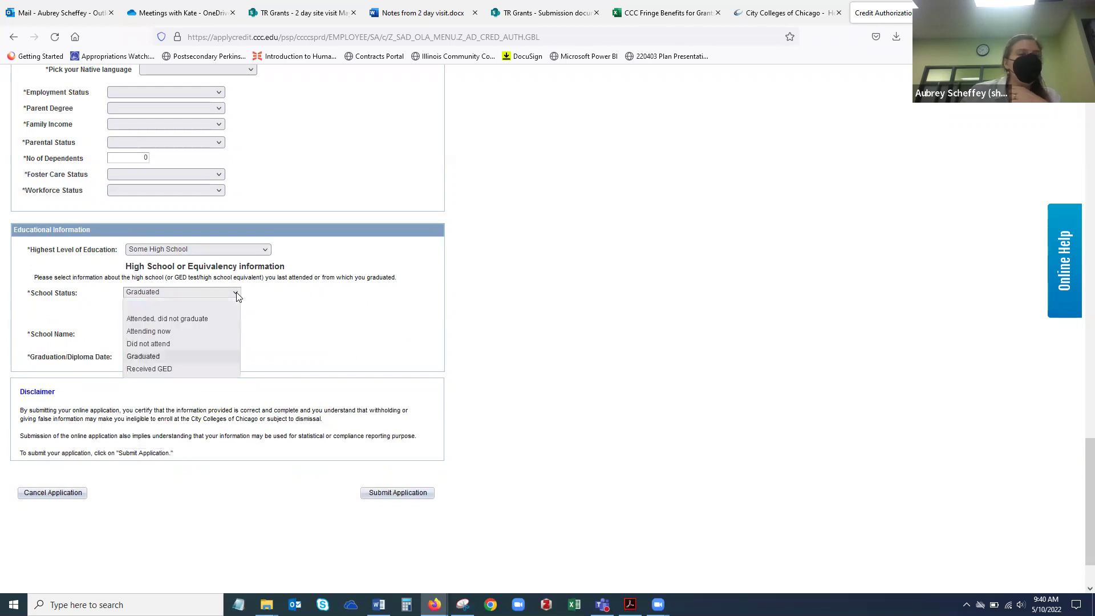
{"action": "left_click", "coordinate": [222, 370]}
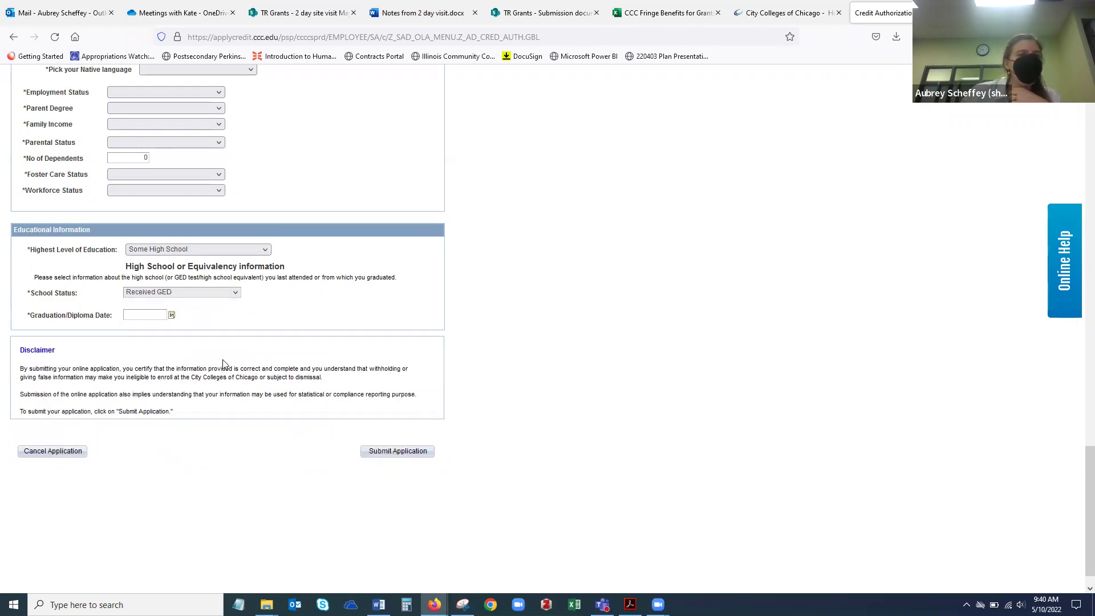
{"action": "left_click", "coordinate": [236, 297]}
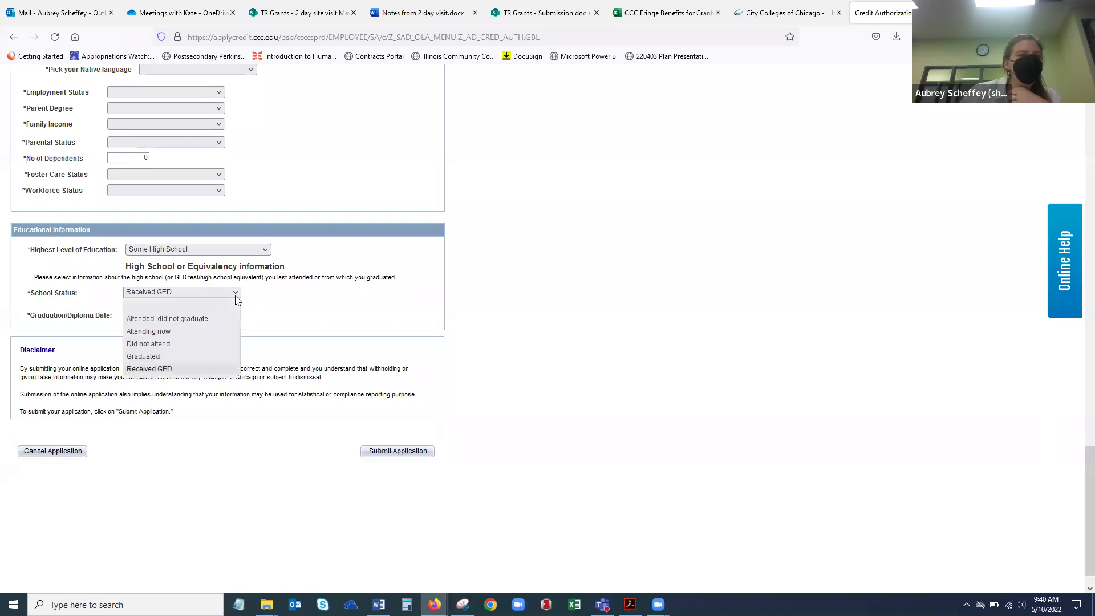
{"action": "left_click", "coordinate": [220, 332]}
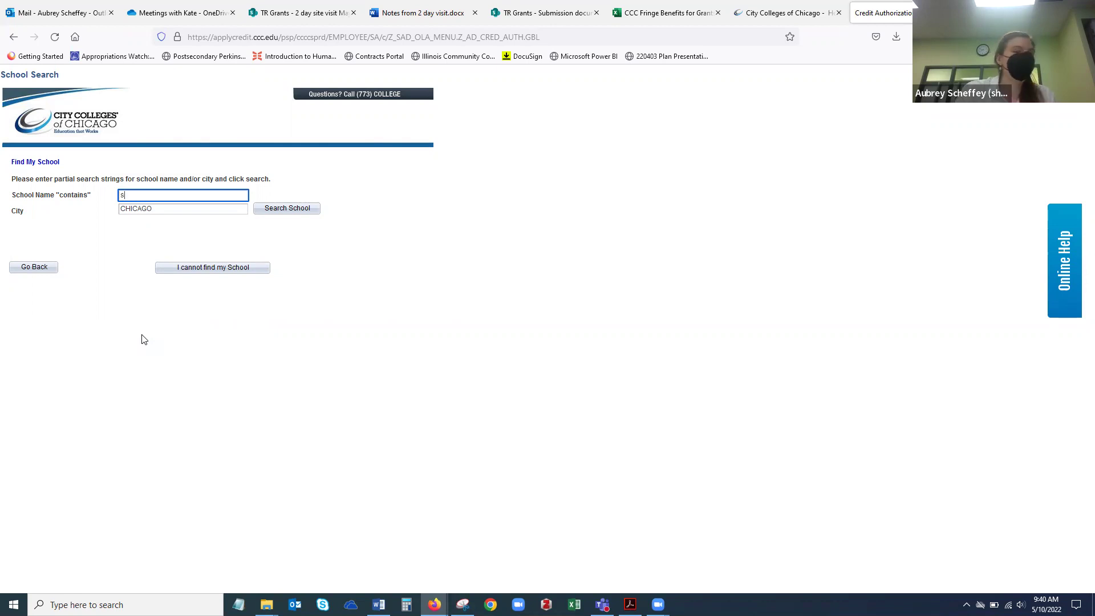
{"action": "type", "text": "s"}
{"action": "type", "text": "llege"}
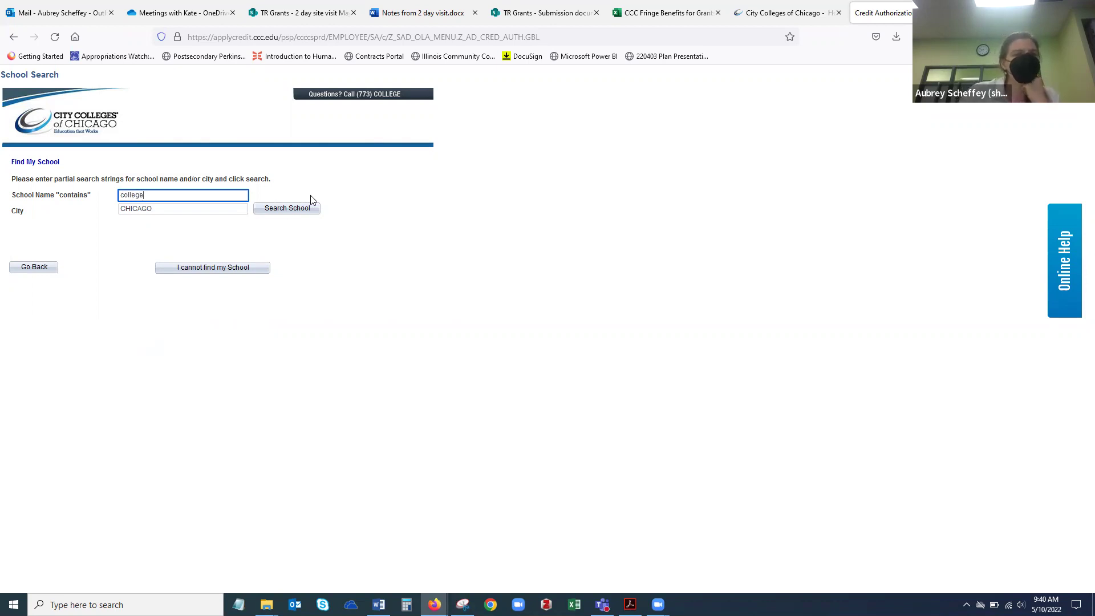
Search Chicago schools matching 'college' and select Prairie State College.
{"action": "left_click", "coordinate": [304, 214]}
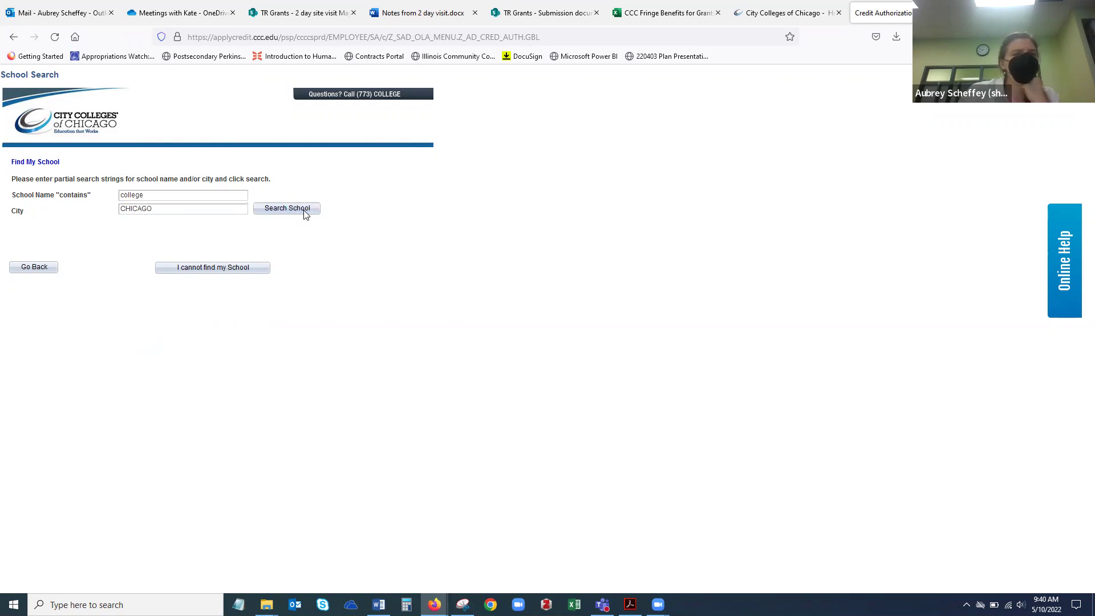
{"action": "scroll", "coordinate": [445, 274], "scroll_direction": "down", "scroll_amount": 1}
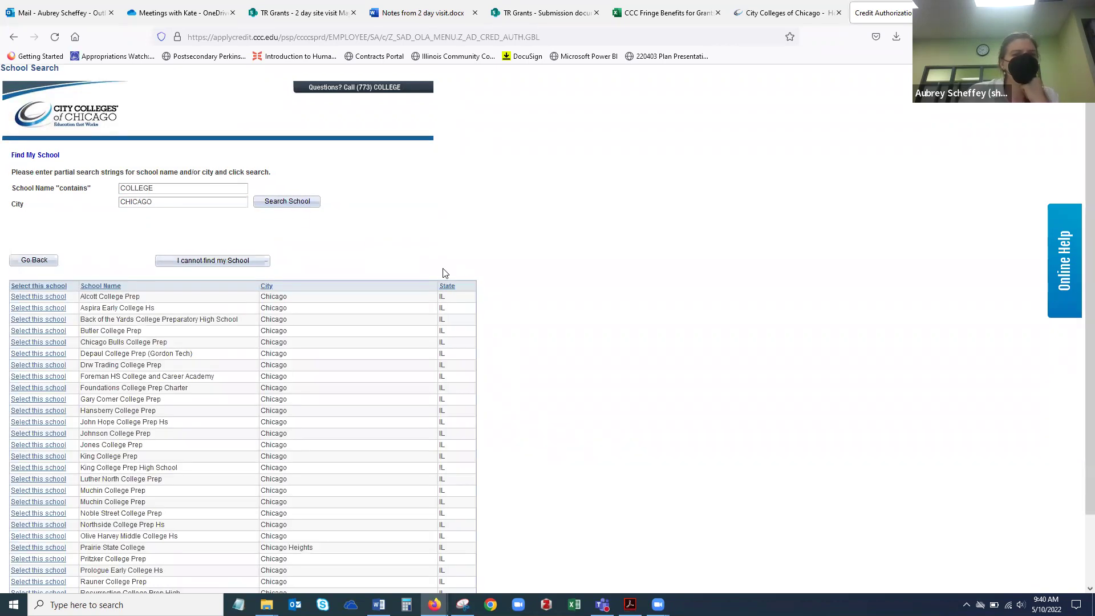
{"action": "scroll", "coordinate": [443, 273], "scroll_direction": "down", "scroll_amount": 2}
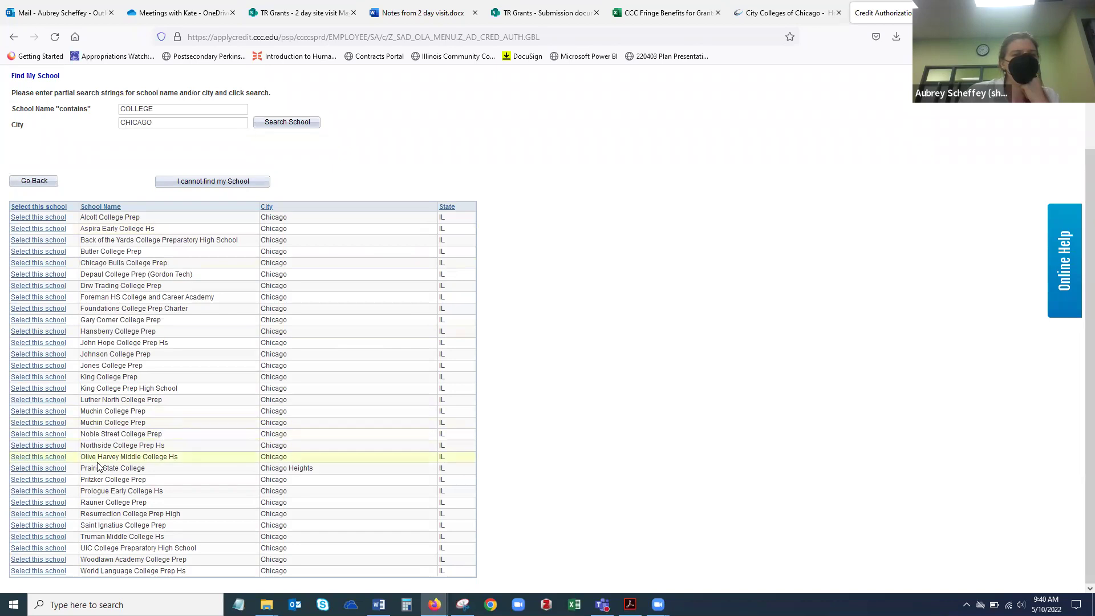
{"action": "left_click", "coordinate": [38, 468]}
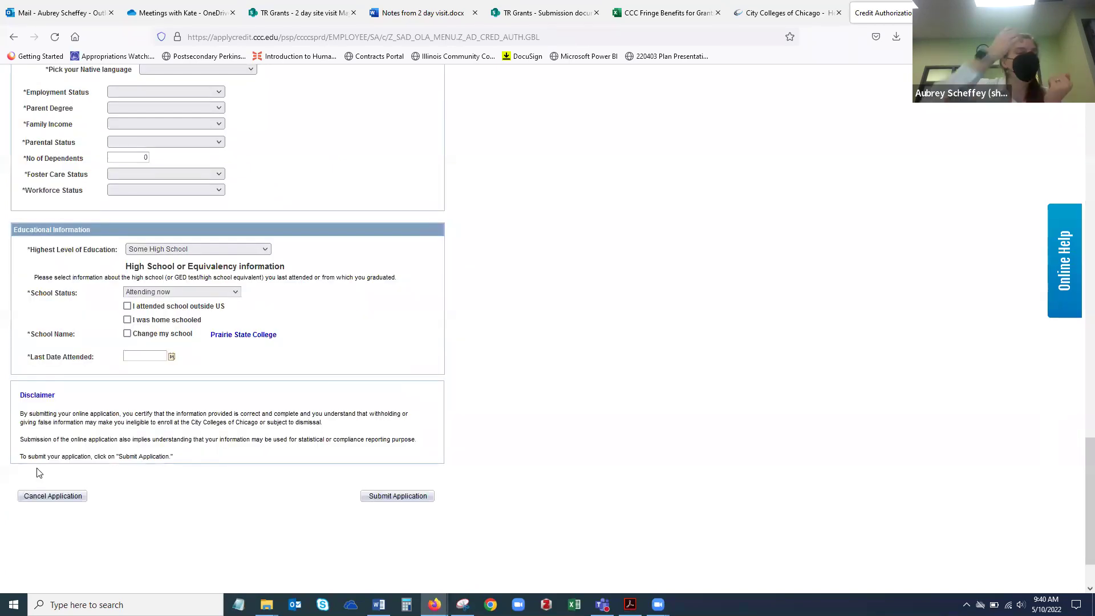